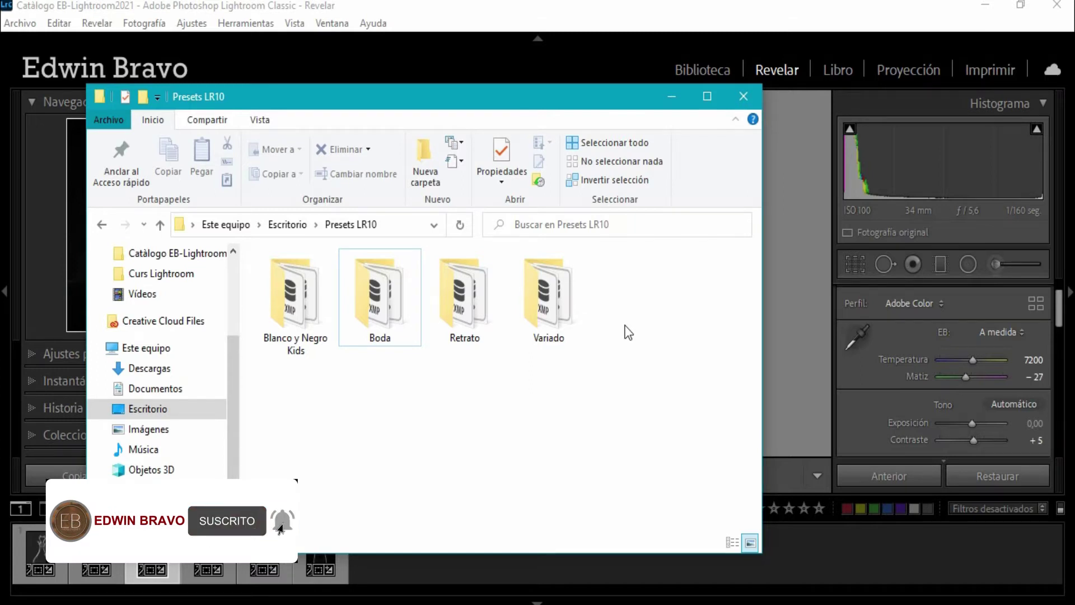
Step: Minimize the Presets LR10 Explorer window to reveal the wine-glass photo in Lightroom
click(670, 98)
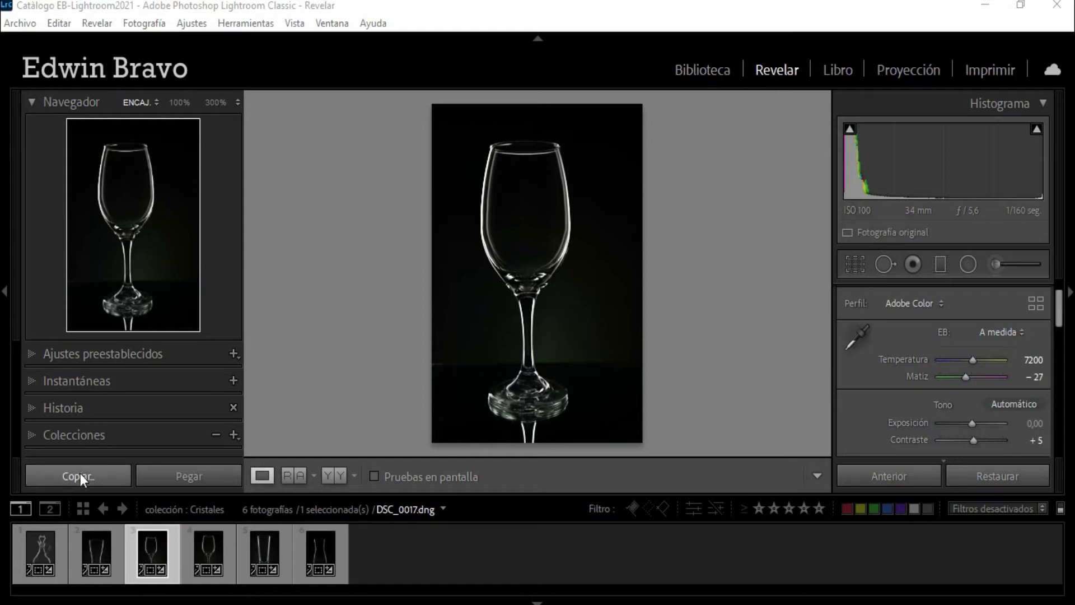
Step: Import all ten .xmp files from Desktop > Presets LR10 > Blanco y Negro Kids (Ava through Sophia)
click(32, 102)
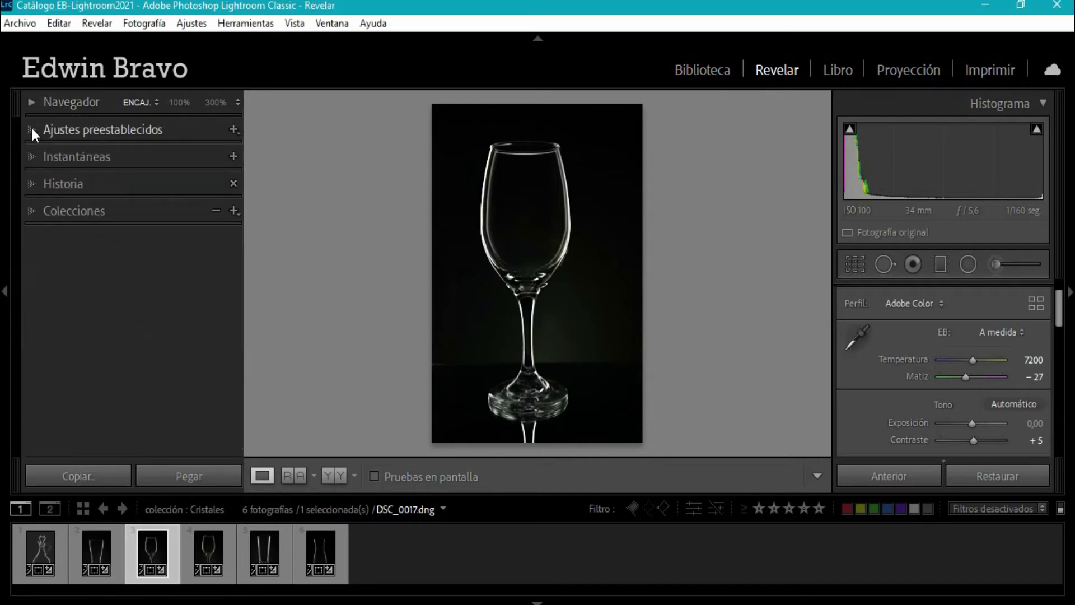
click(32, 128)
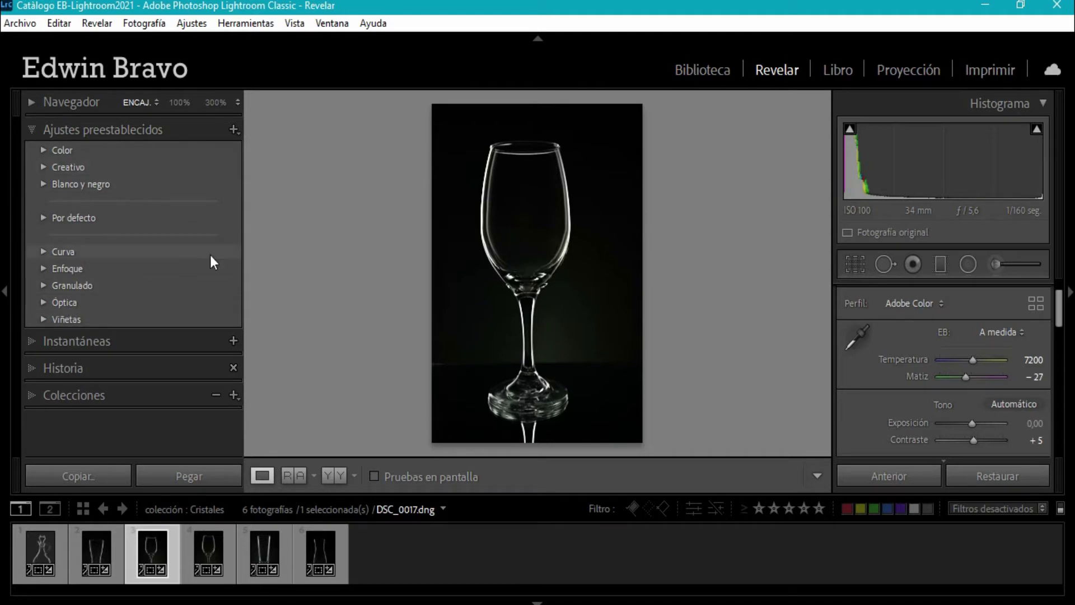
click(234, 130)
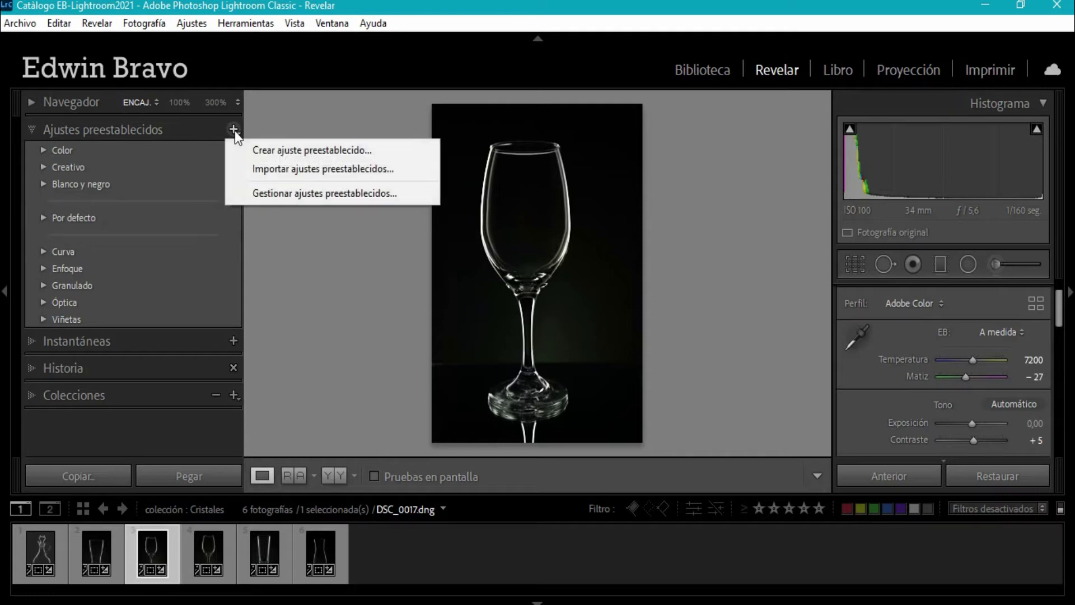
click(344, 170)
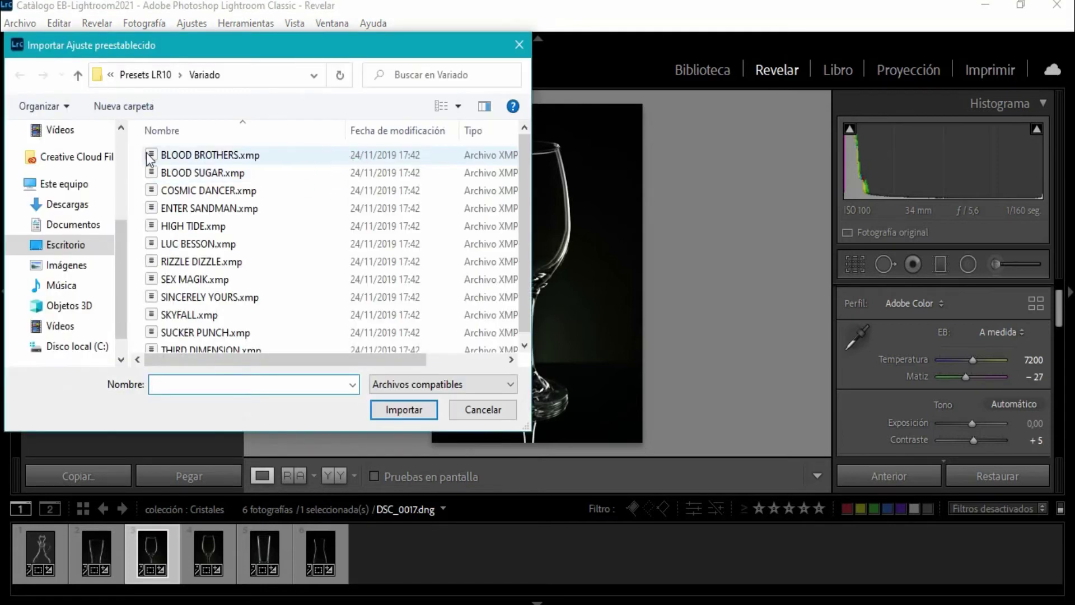
click(74, 246)
click(221, 175)
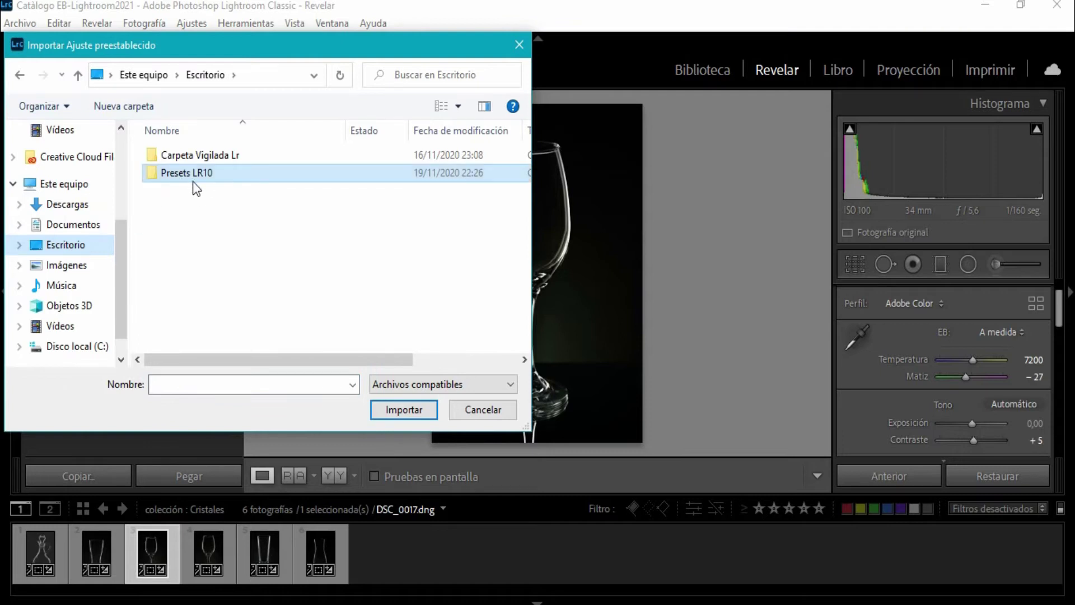
double_click(241, 178)
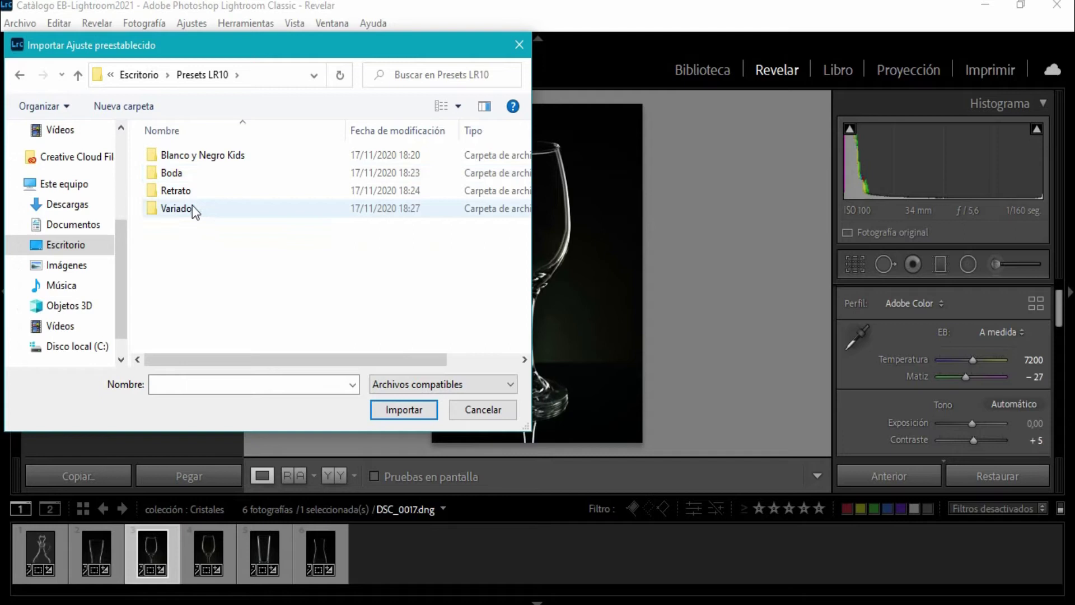
double_click(202, 155)
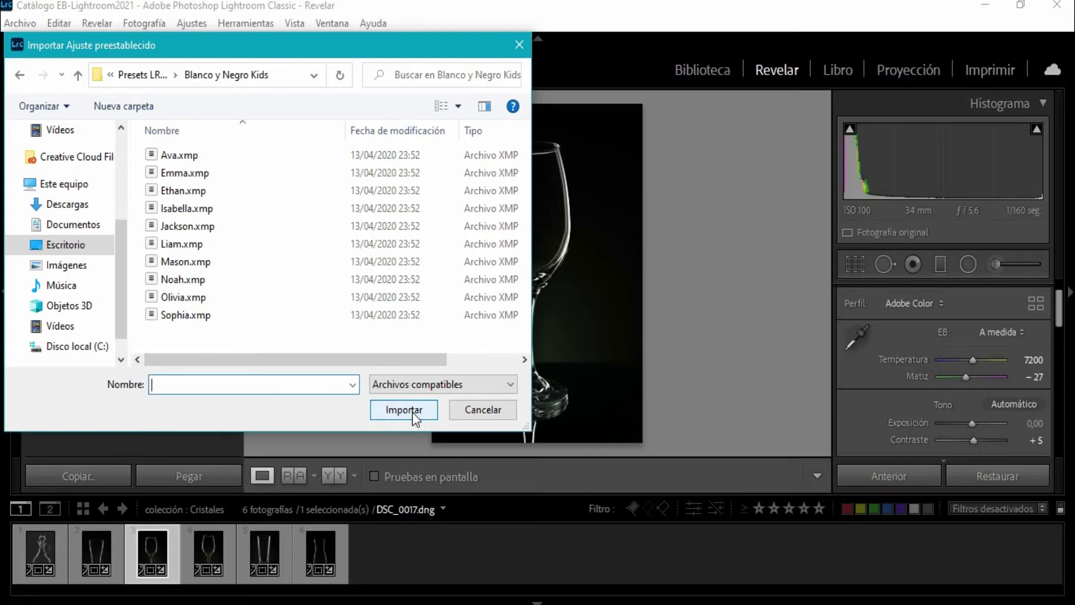
click(193, 156)
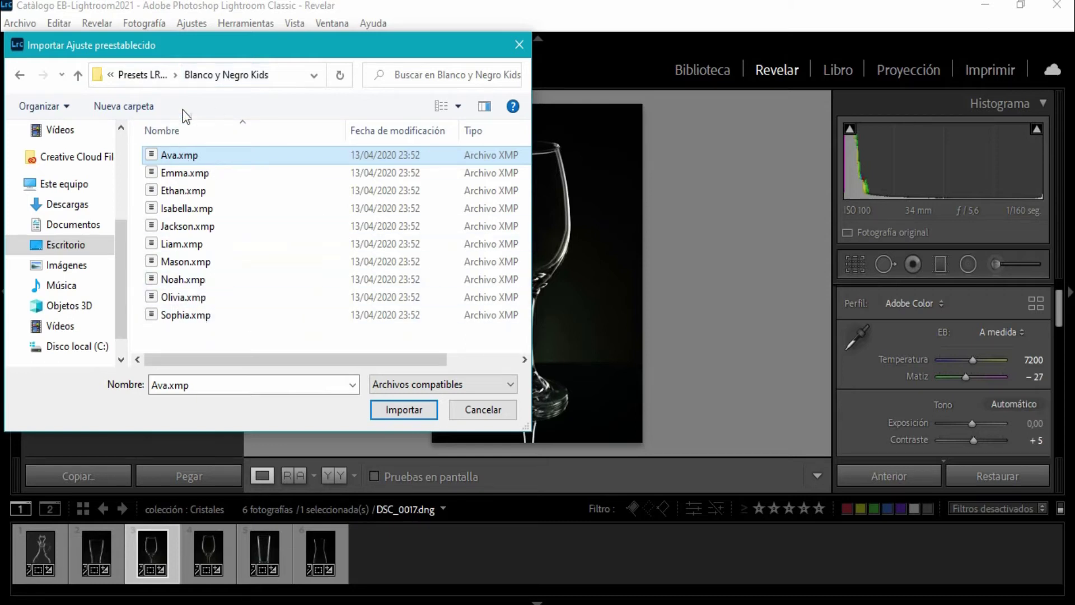
shift+click(204, 323)
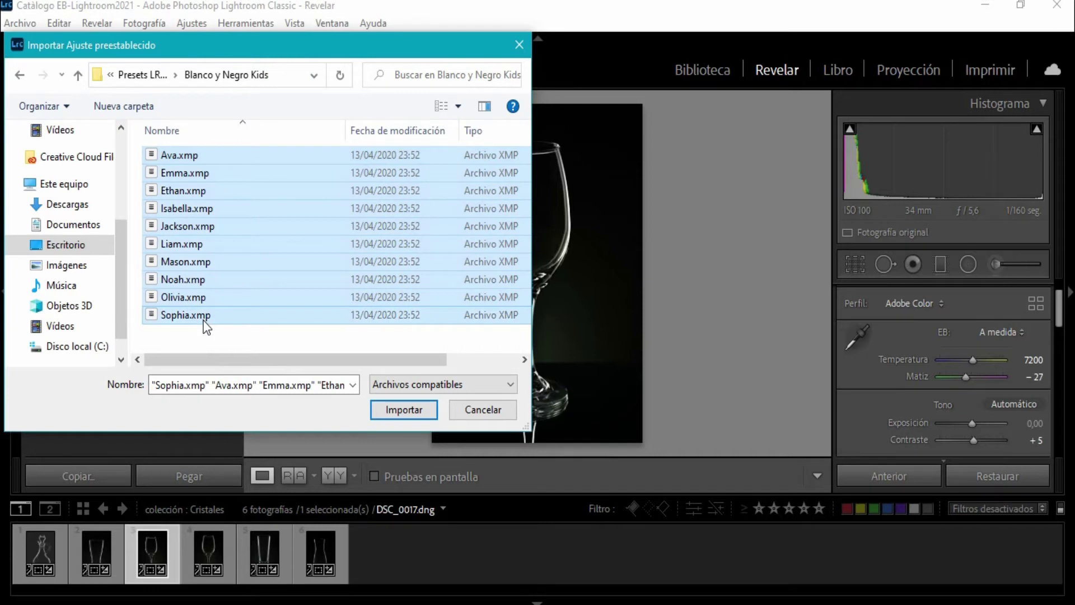
click(419, 407)
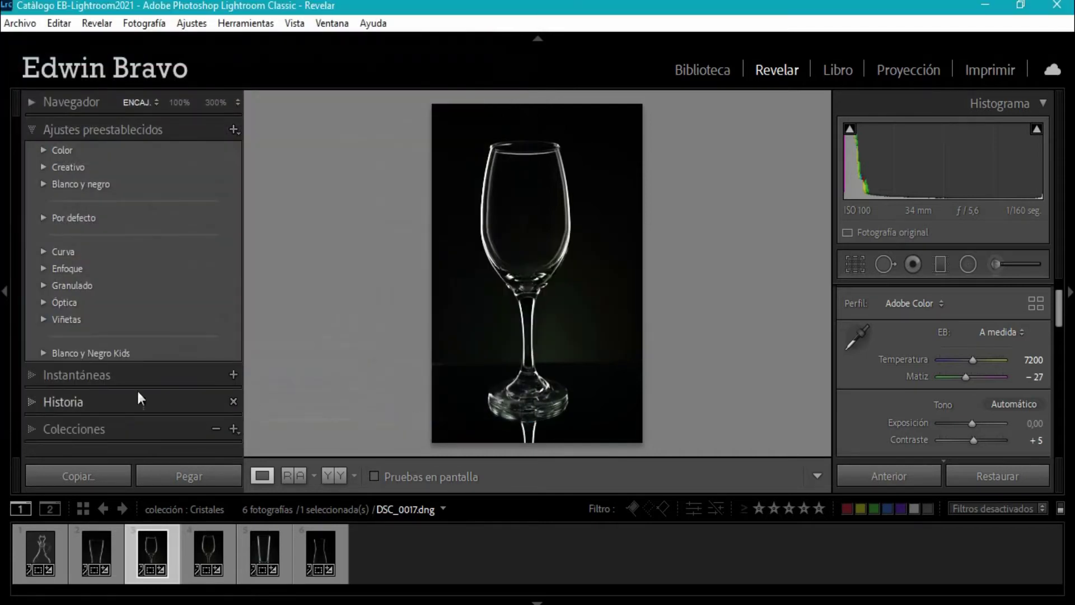
Step: Expand the Blanco y Negro Kids group to inspect its presets, then collapse it
click(44, 352)
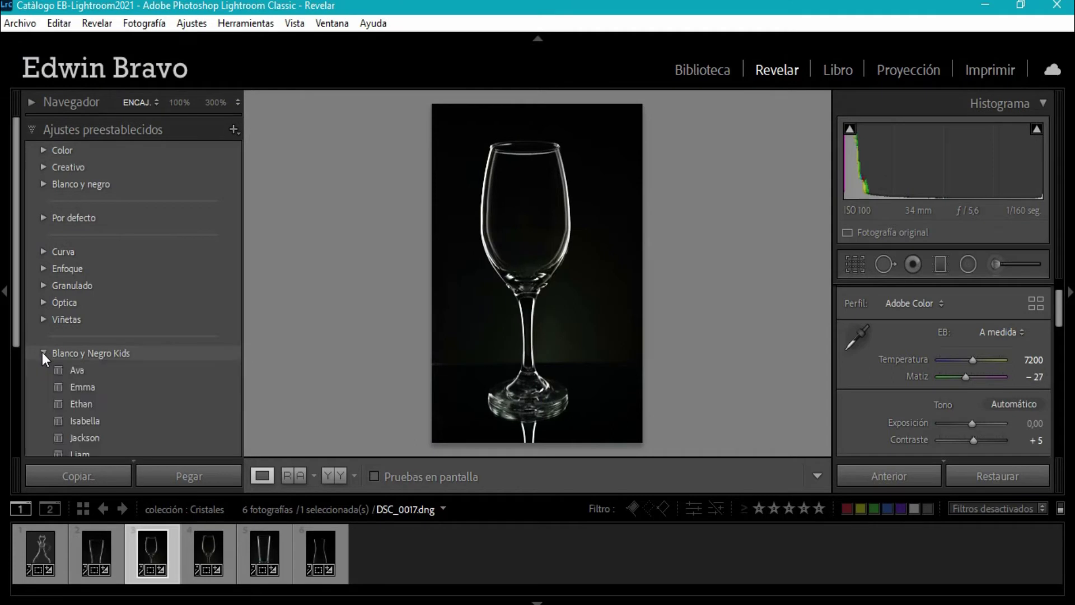
click(42, 352)
click(42, 351)
scroll(124, 409, down, 1)
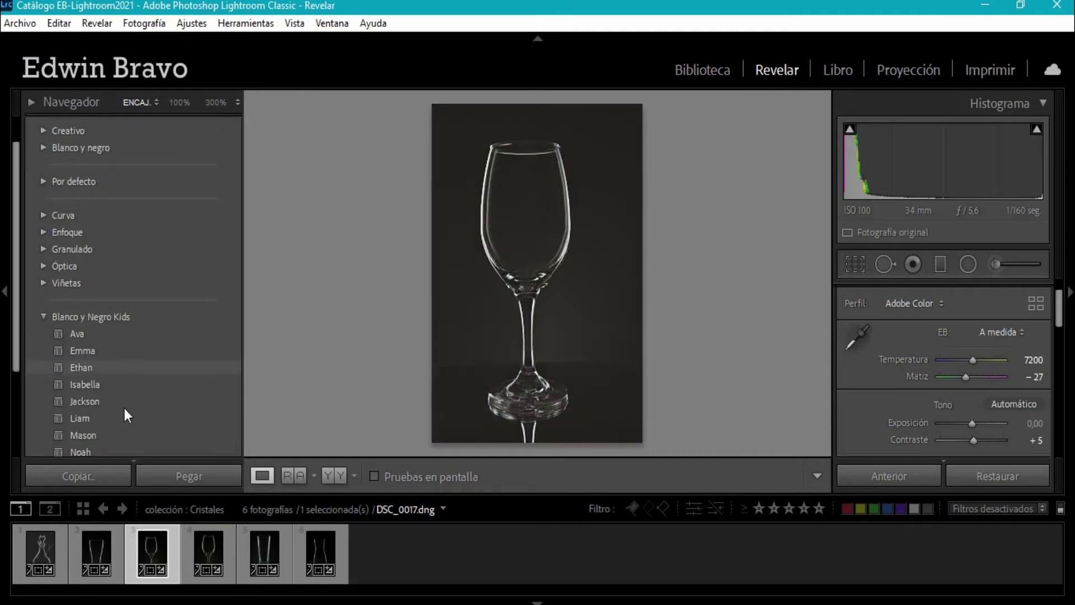
scroll(126, 414, down, 2)
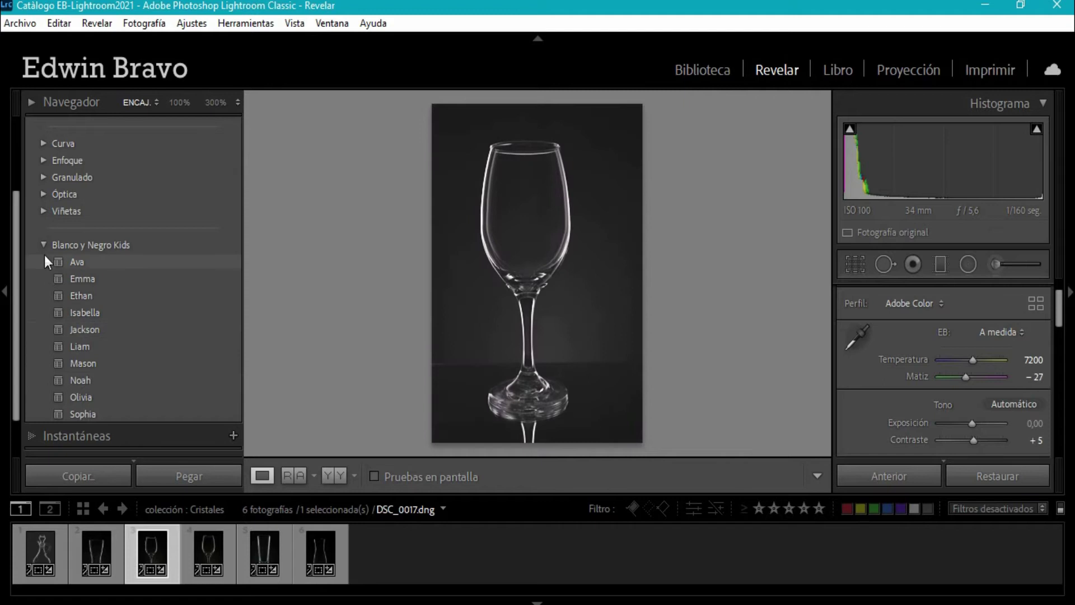
click(45, 246)
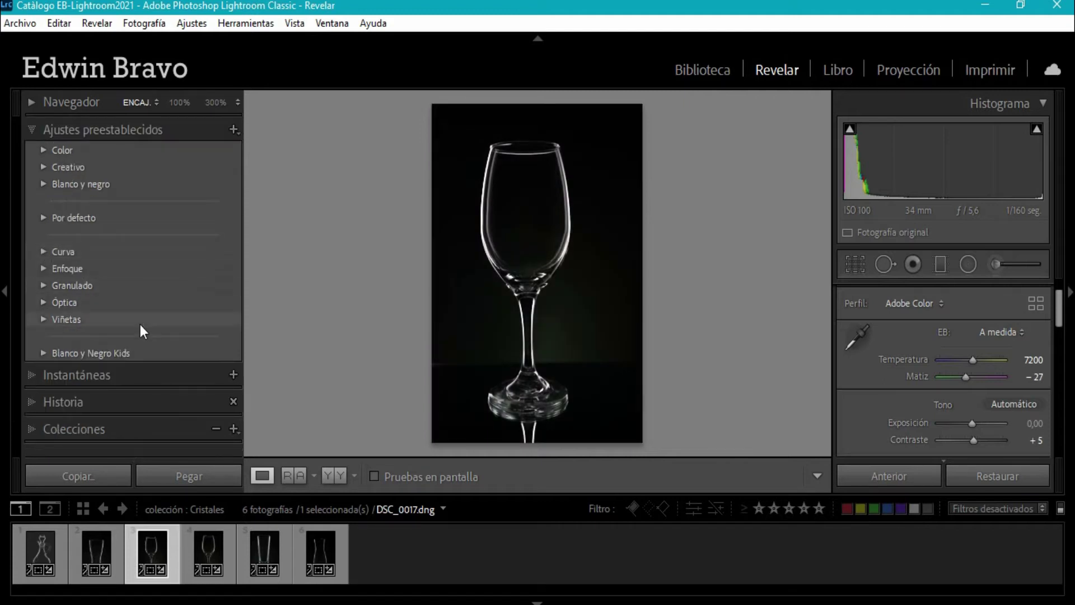
Step: Import all .xmp presets from the Boda folder in Presets LR10
click(233, 129)
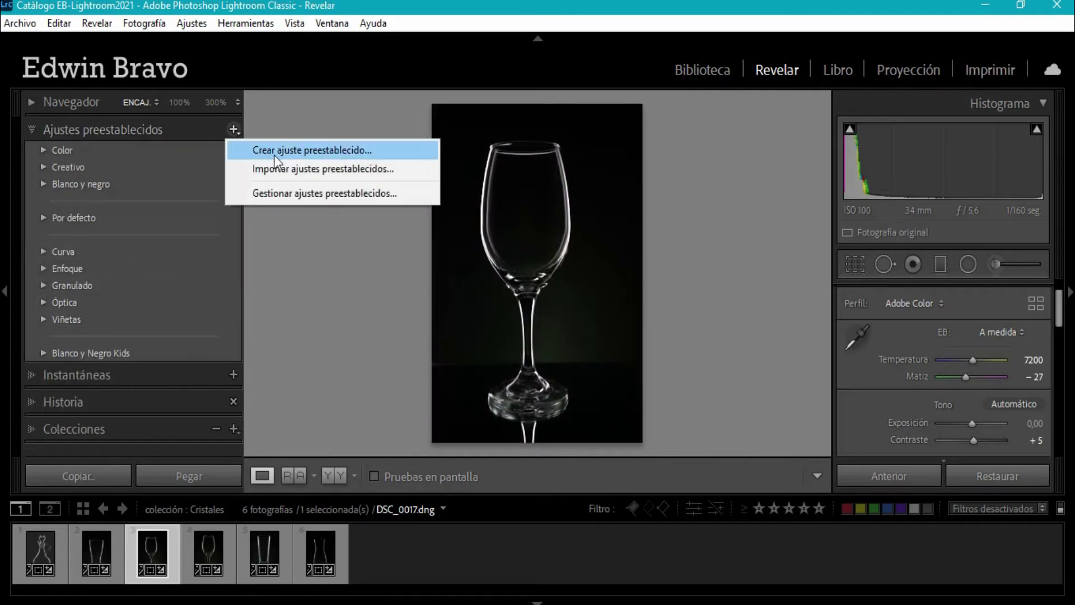
click(278, 169)
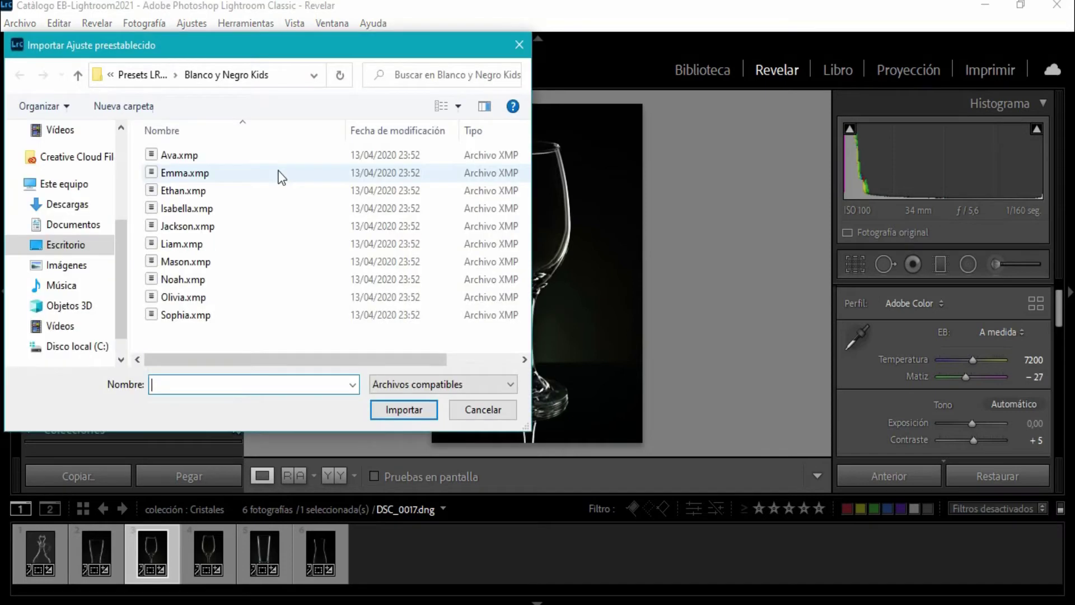
click(78, 75)
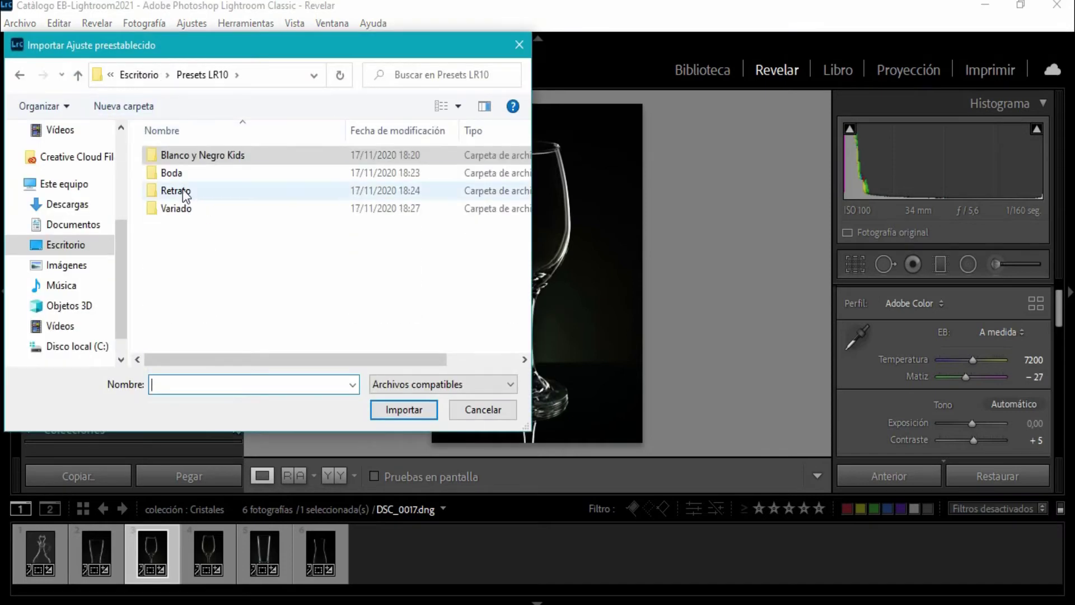
click(173, 173)
double_click(224, 175)
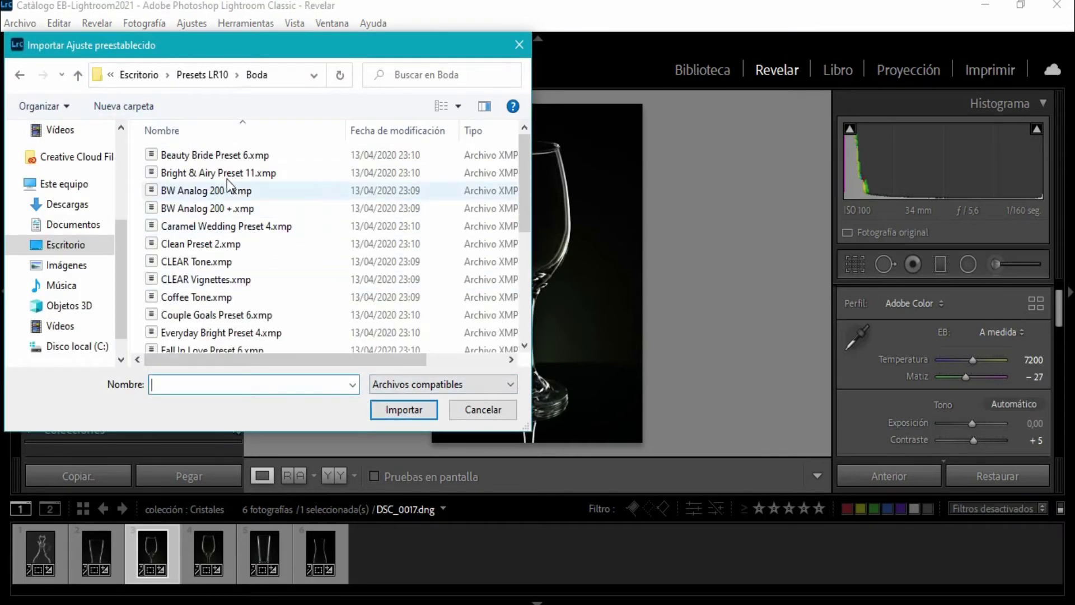
click(212, 155)
scroll(250, 259, down, 5)
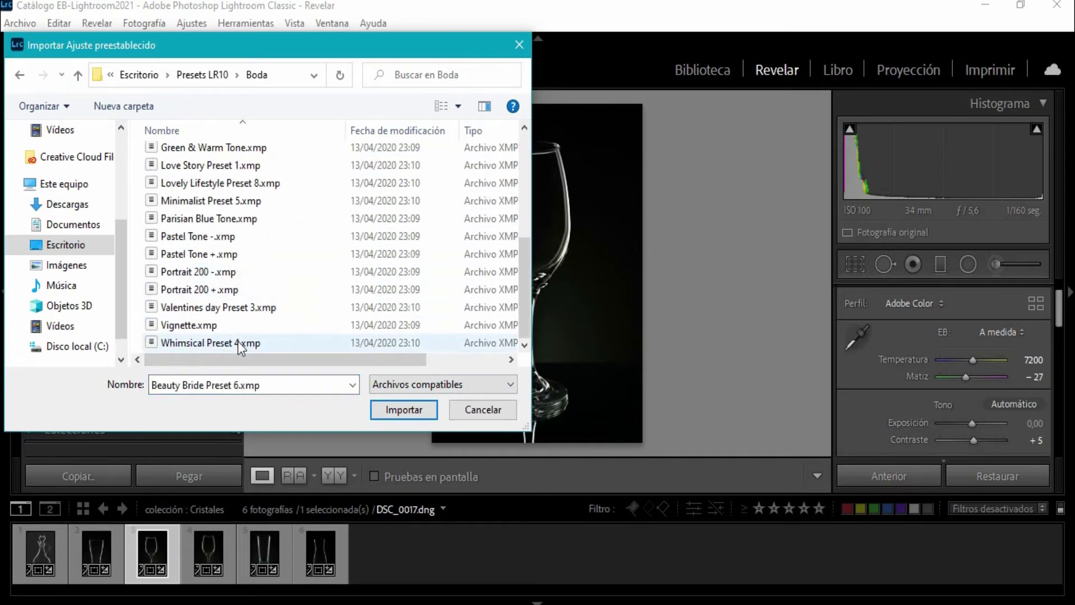
shift+click(238, 341)
click(412, 407)
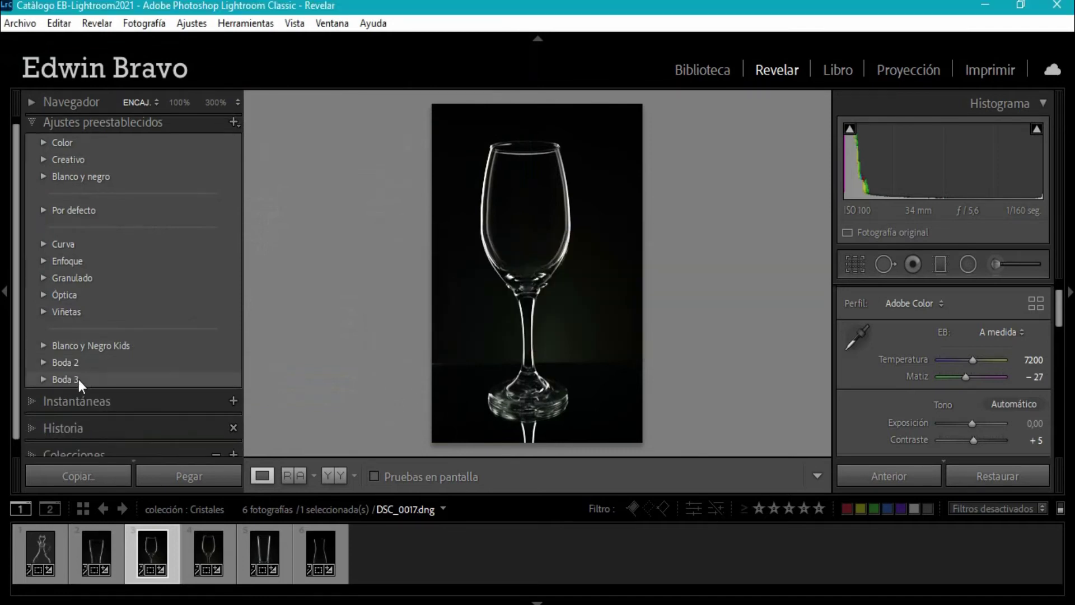
Step: Import all .xmp presets from the Retrato folder in Presets LR10
click(234, 130)
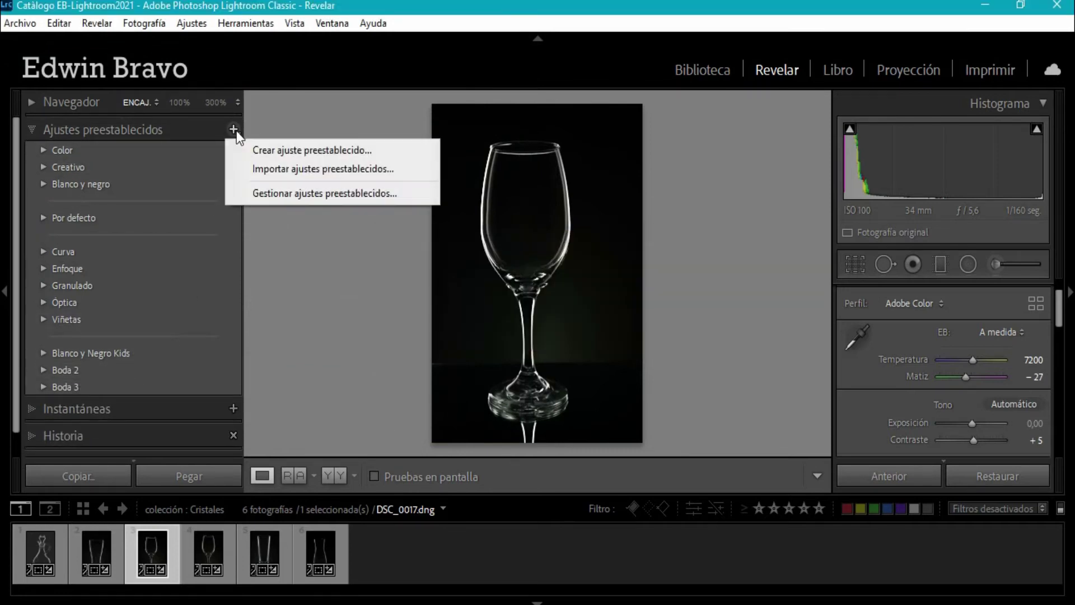
click(276, 169)
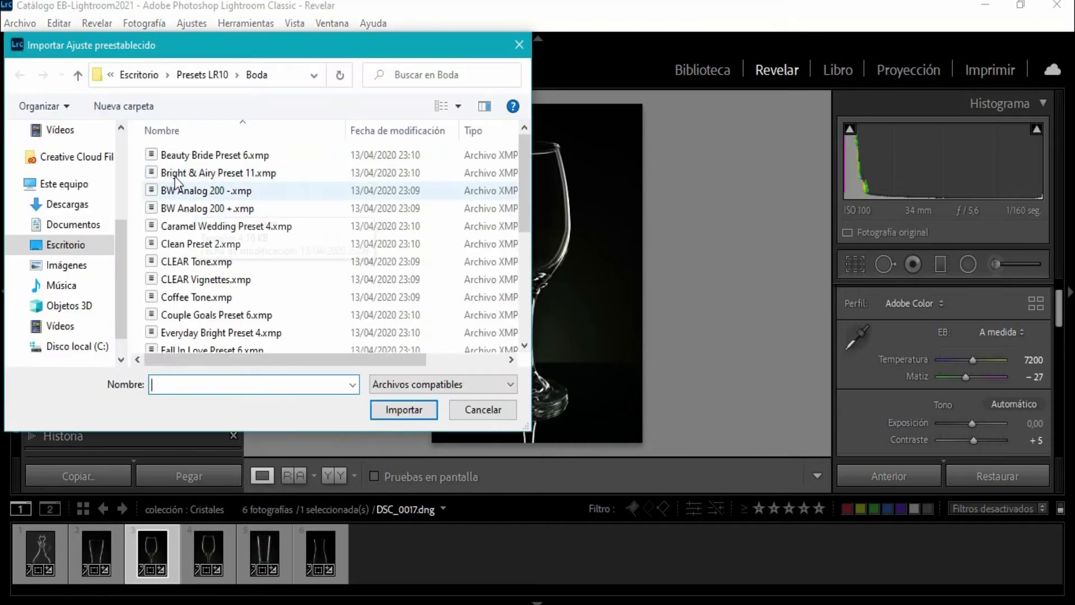
click(78, 74)
double_click(179, 190)
click(184, 153)
scroll(227, 272, down, 4)
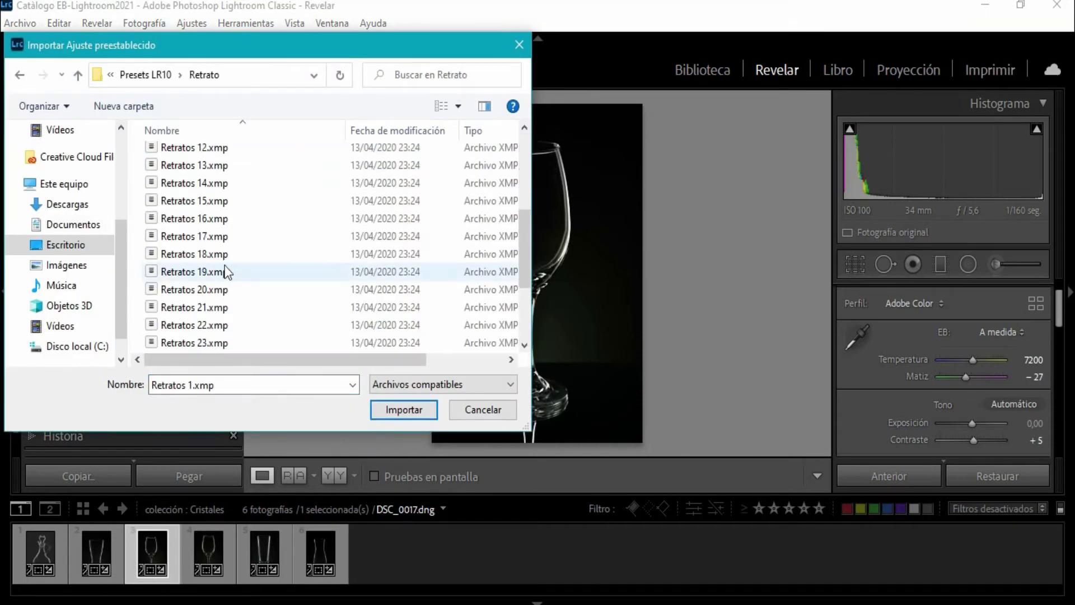
scroll(233, 341, down, 1)
shift+click(234, 342)
click(385, 408)
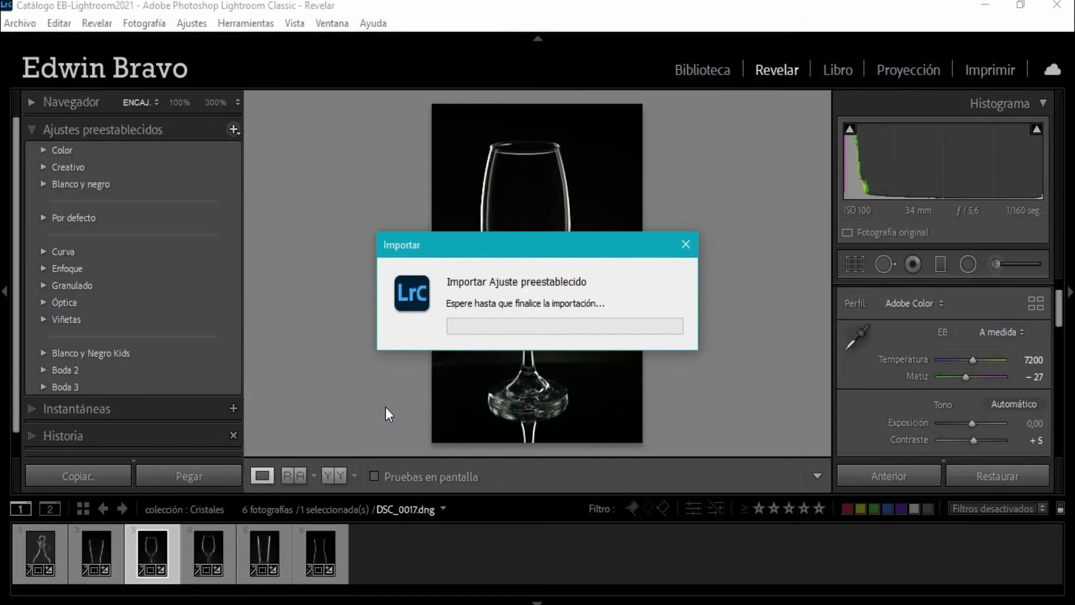
Step: Import all .xmp presets from the Variado folder, BLOOD BROTHERS through THIRD DIMENSION
click(234, 129)
click(270, 169)
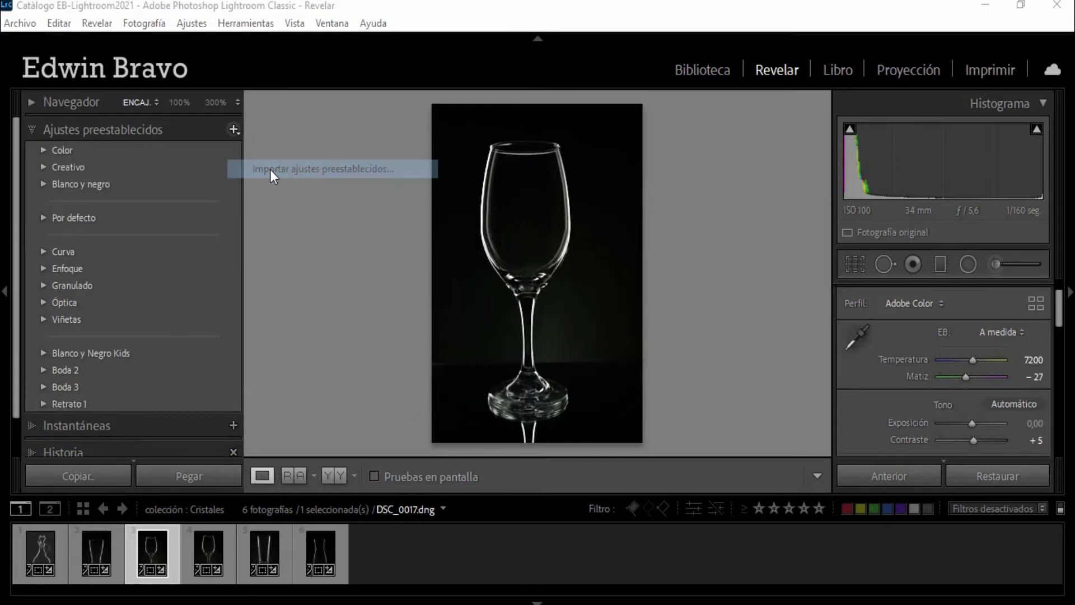
click(78, 75)
double_click(179, 209)
click(185, 150)
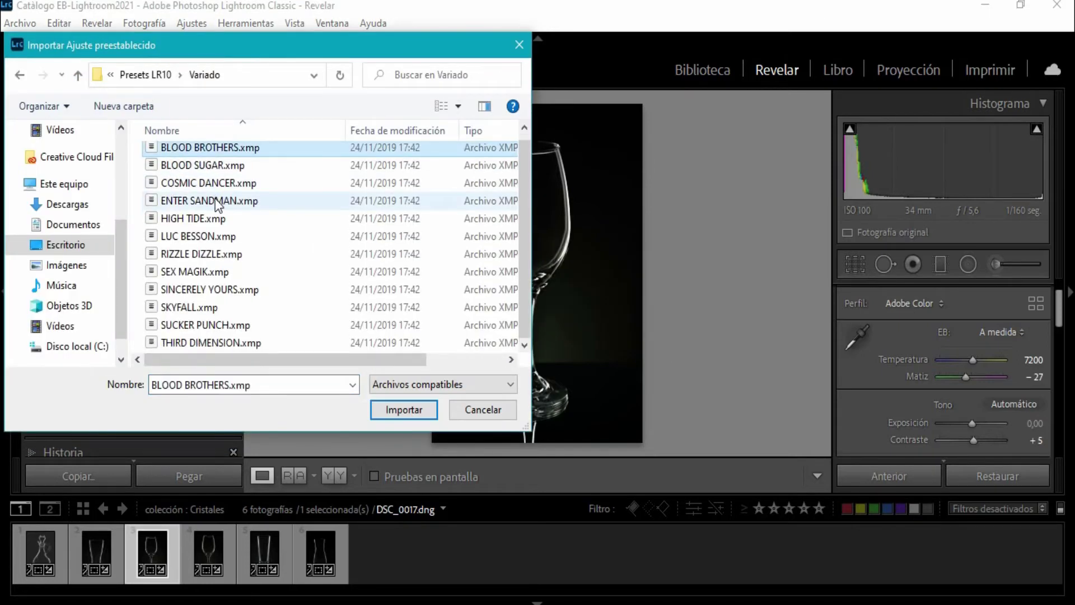
shift+click(210, 343)
click(391, 410)
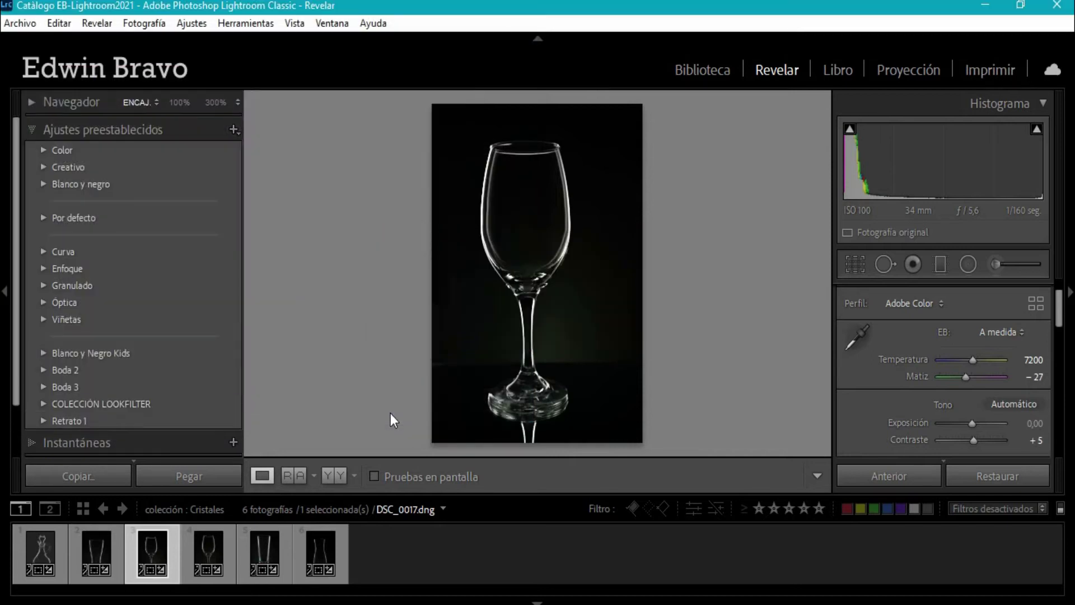
Step: Preview the Emma preset from Blanco y Negro Kids, then expand the Colecciones panel
scroll(170, 365, down, 2)
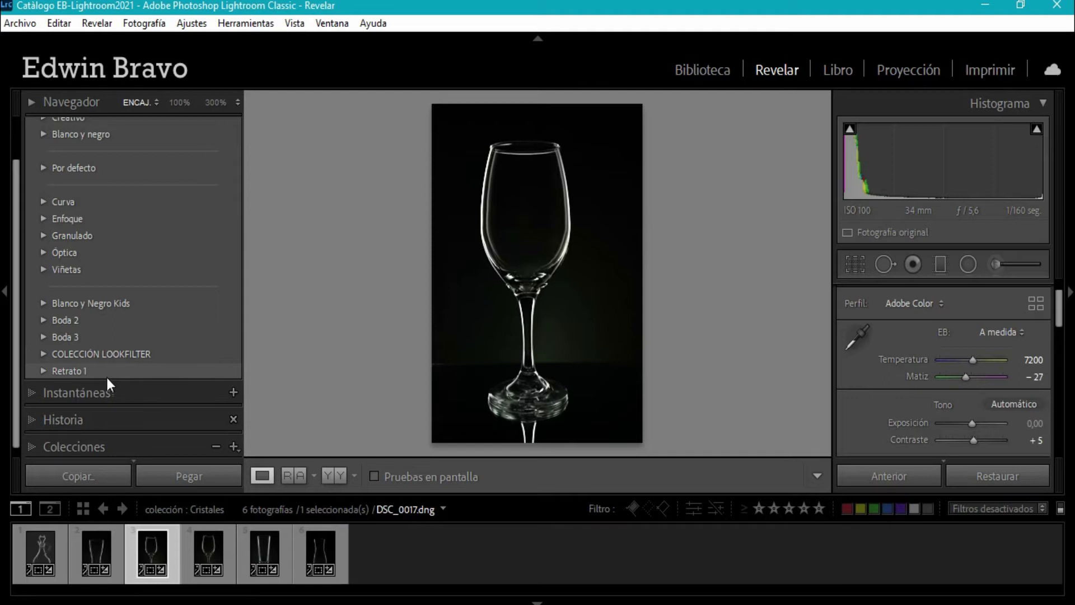
click(44, 303)
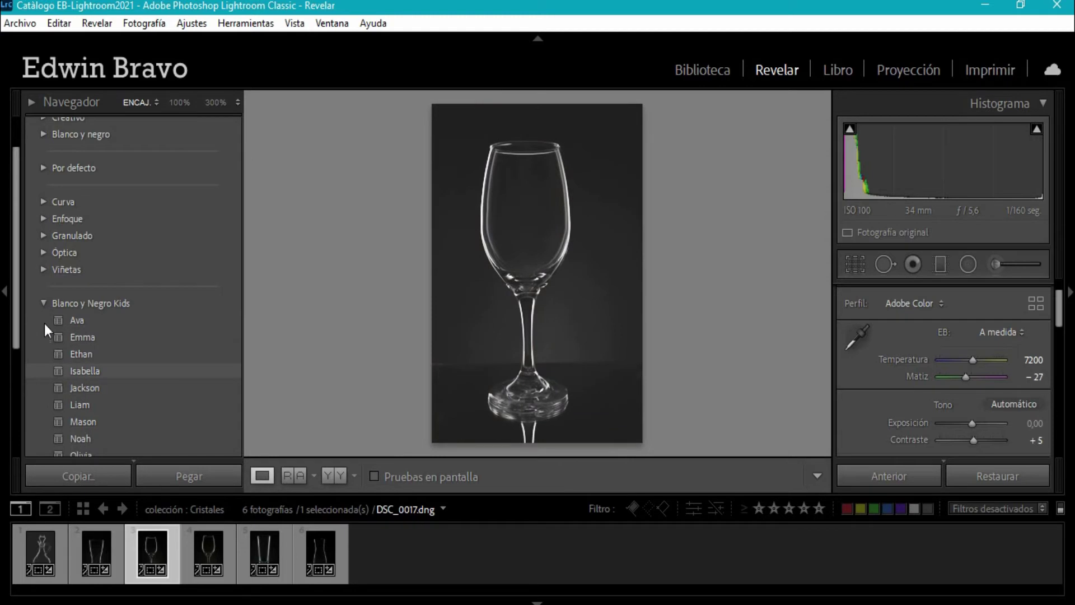
click(89, 338)
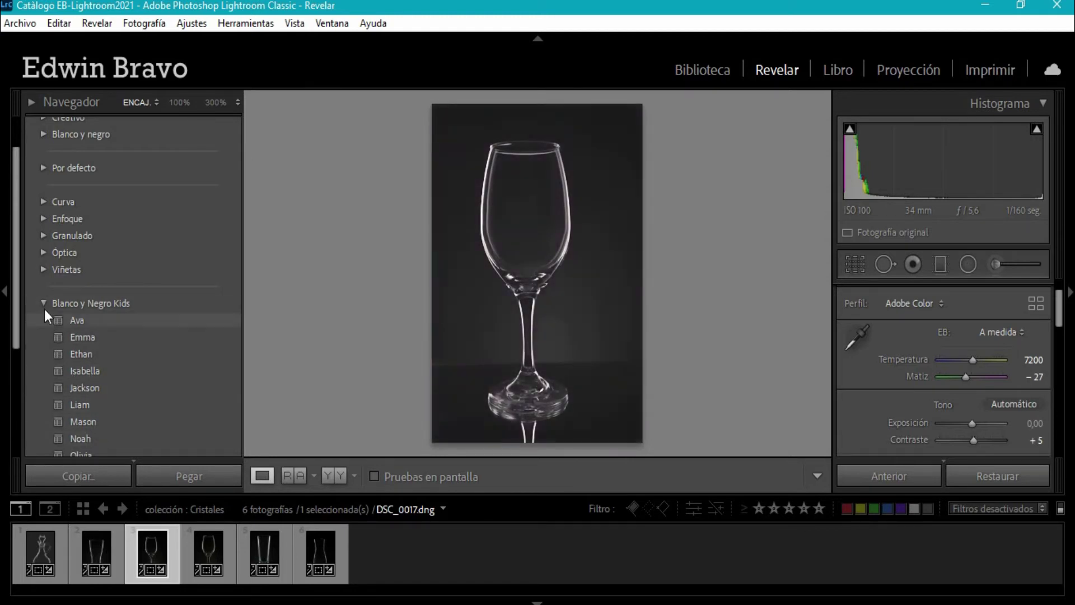
click(45, 304)
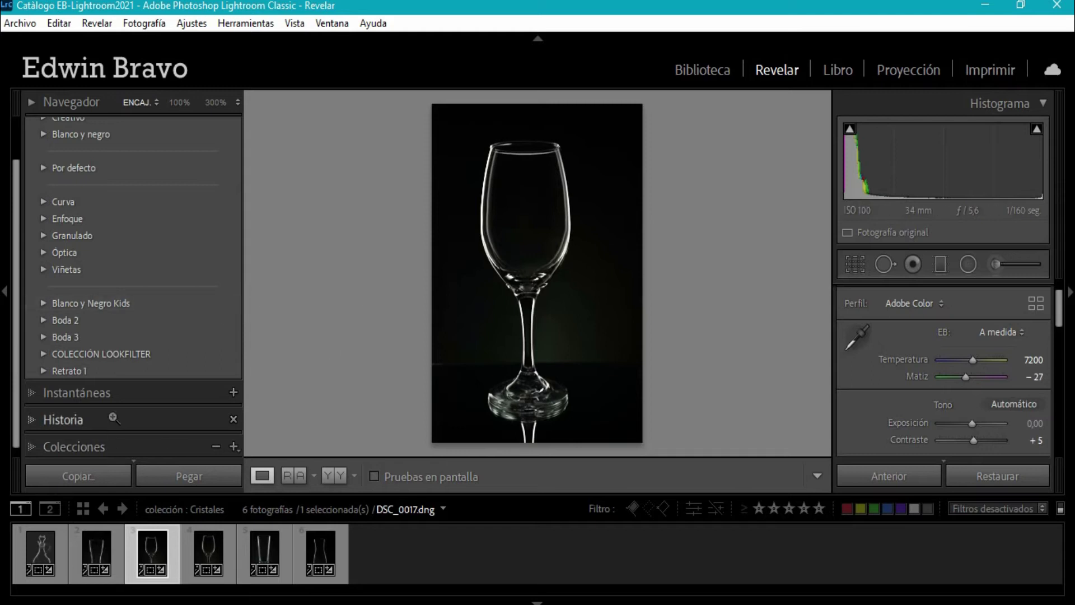
scroll(95, 417, down, 1)
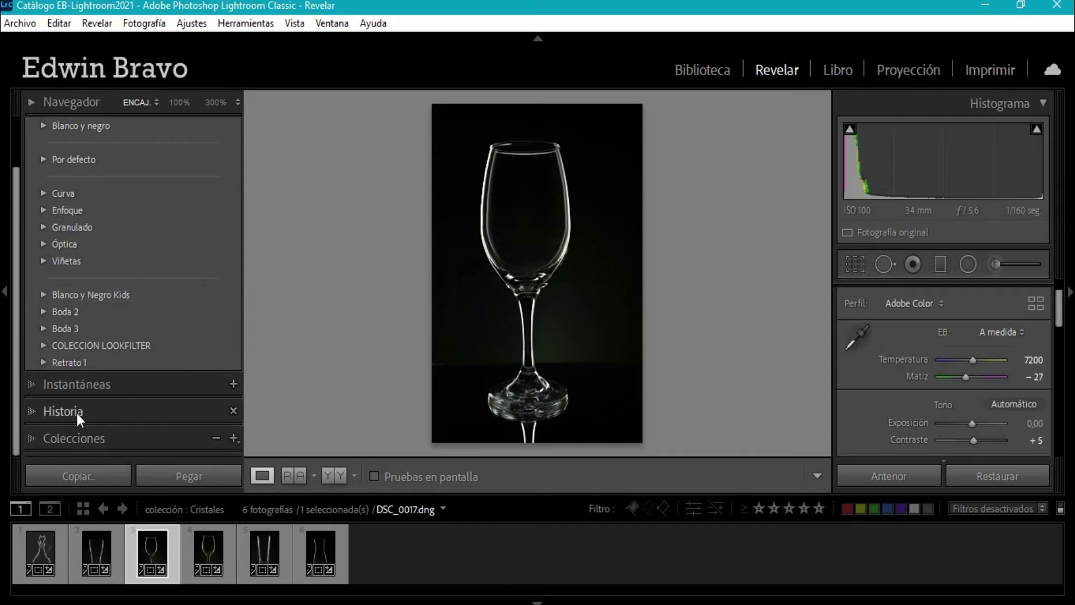
click(32, 437)
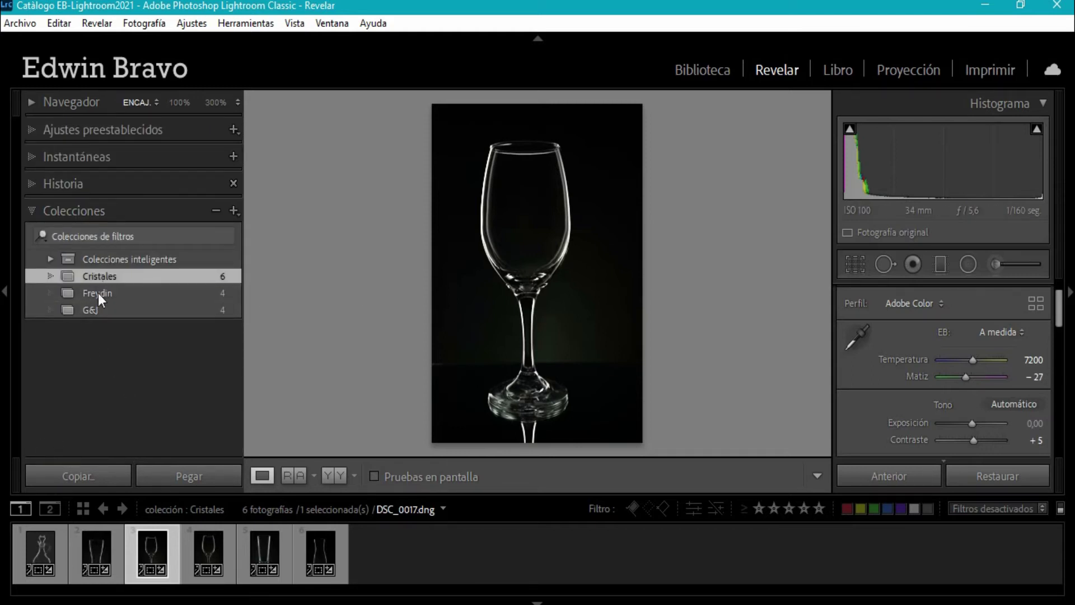
Step: Open the G&J couple photo and eyedropper-sample white balance to 5650 temperature, -3 tint
click(92, 311)
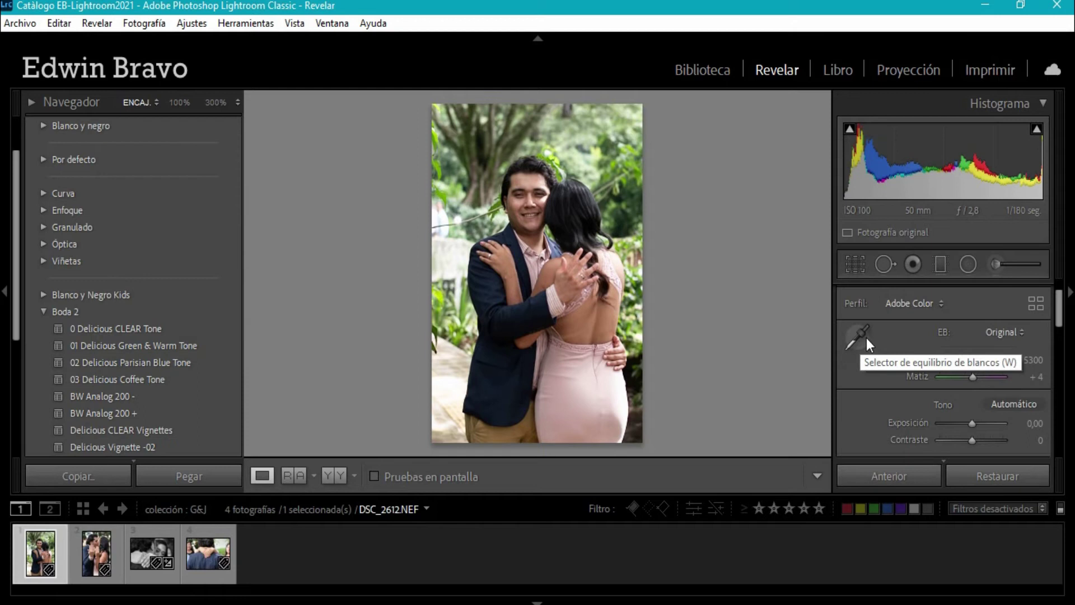
click(868, 341)
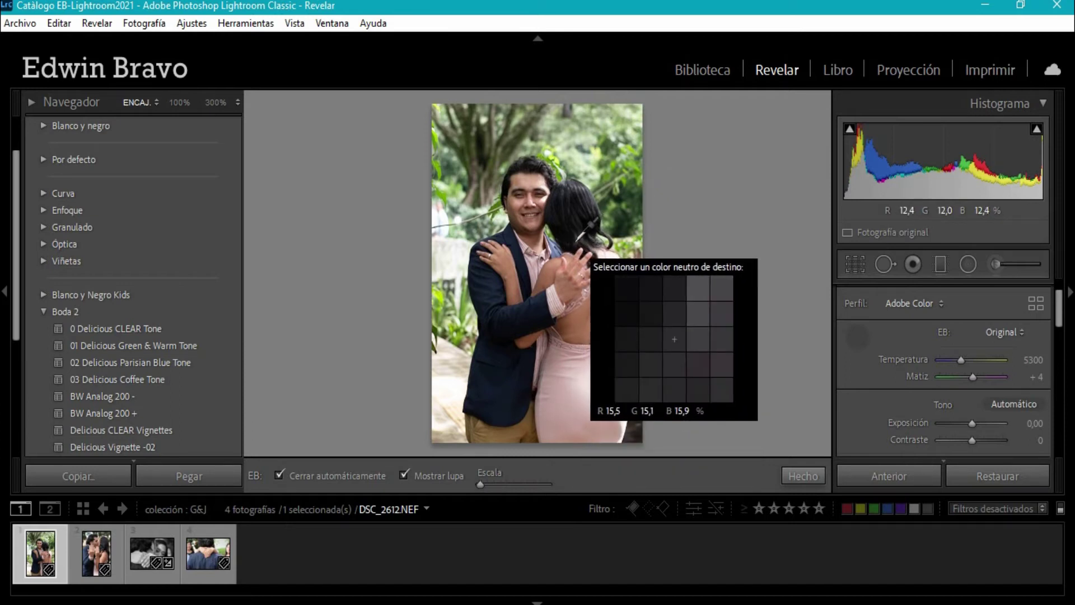
click(577, 239)
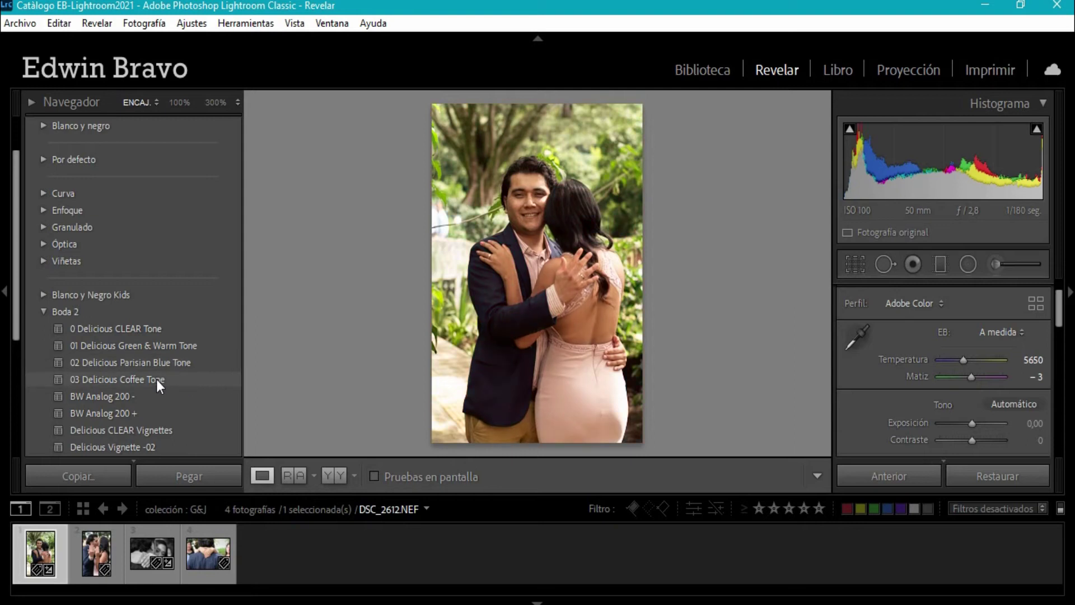
Step: Resample white balance, then reset the couple photo to as-shot 5300/+4 with tone sliders at 0
click(45, 312)
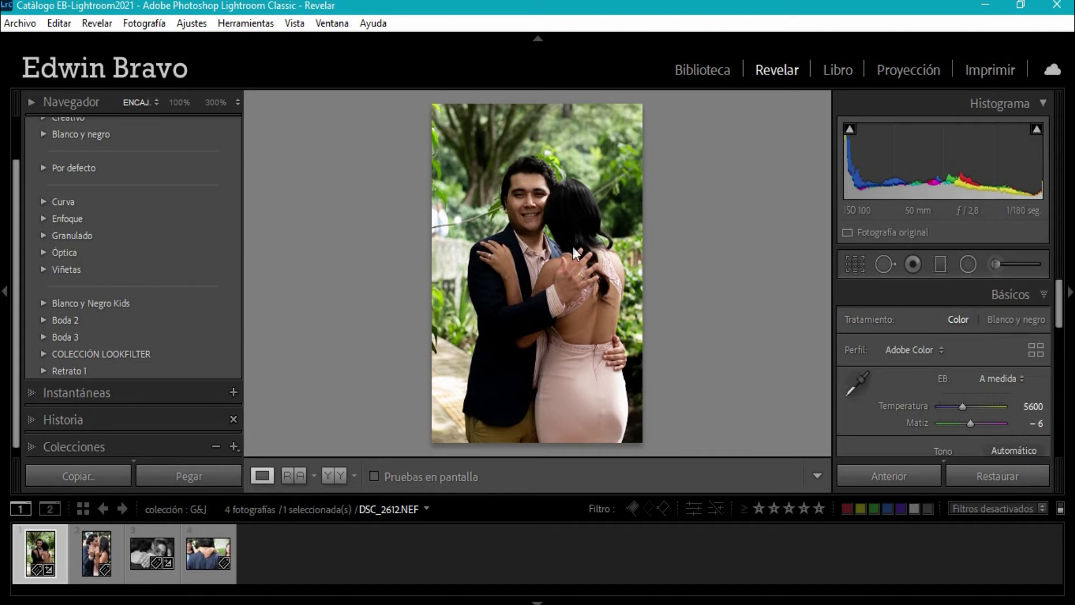
click(858, 381)
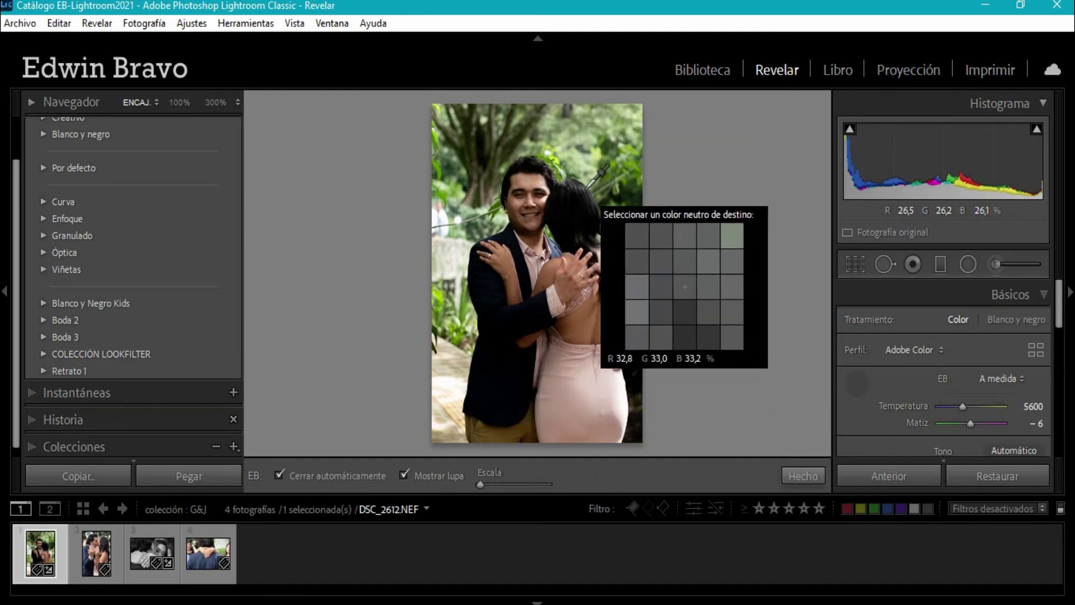
click(588, 187)
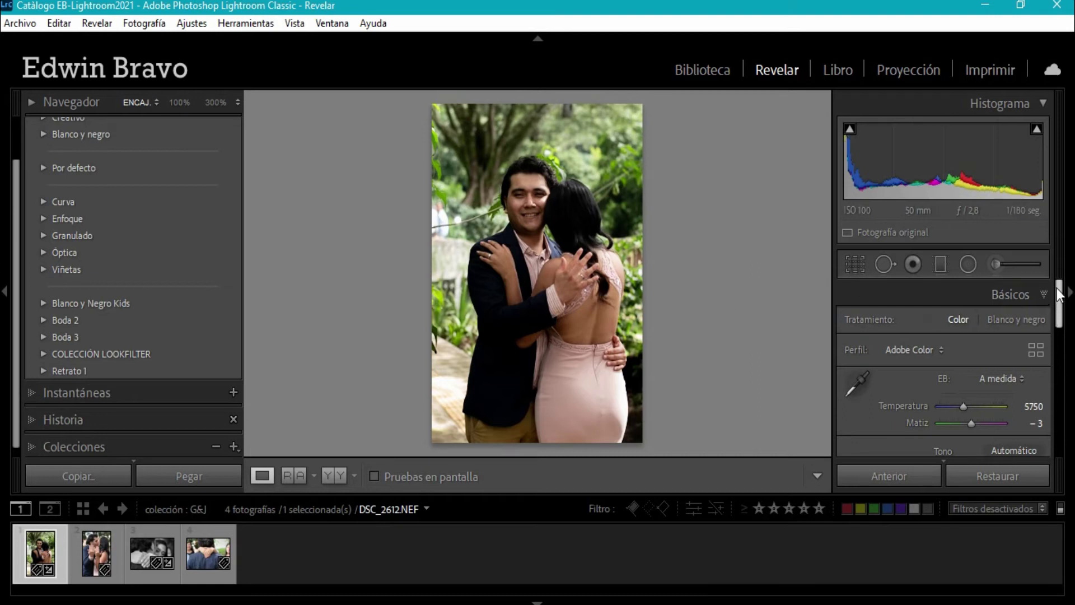
mouse_move(1058, 292)
mouse_down()
mouse_move(1058, 342)
mouse_move(1058, 331)
mouse_up()
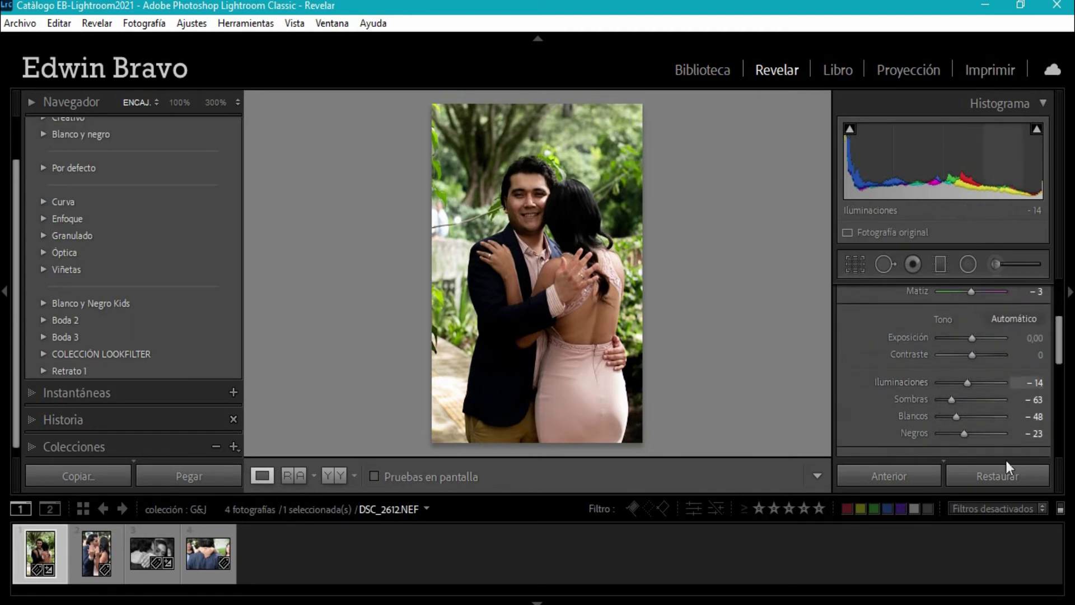
click(991, 477)
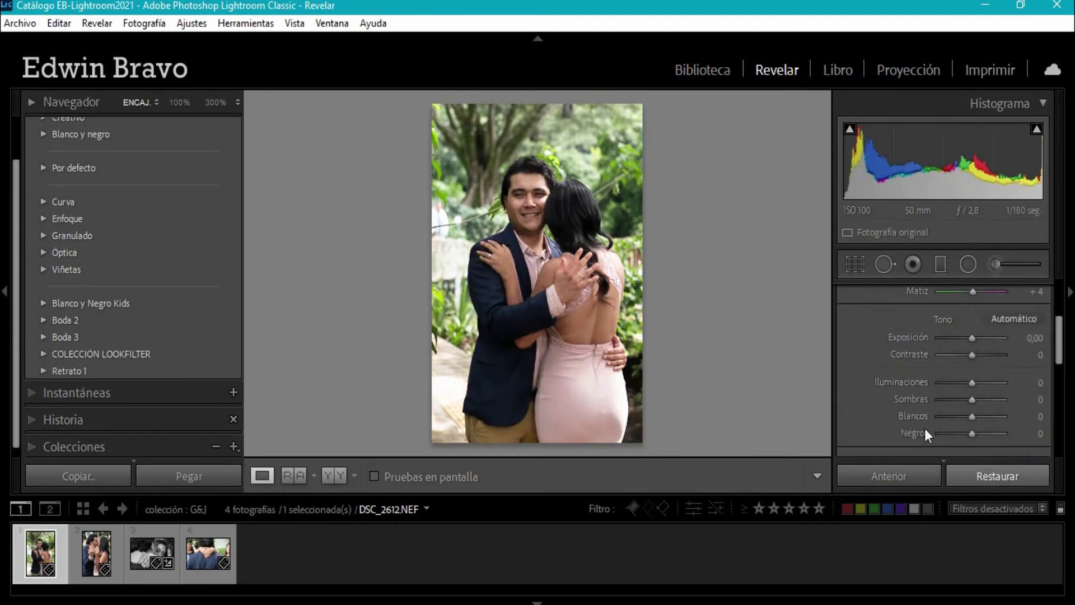
drag(1059, 343, 1059, 301)
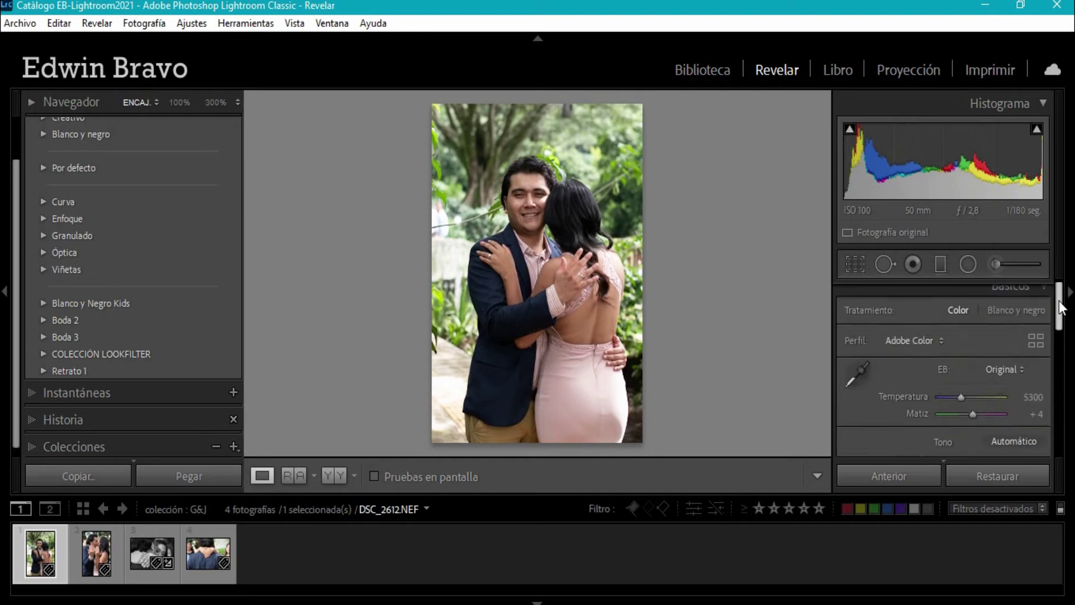
click(857, 384)
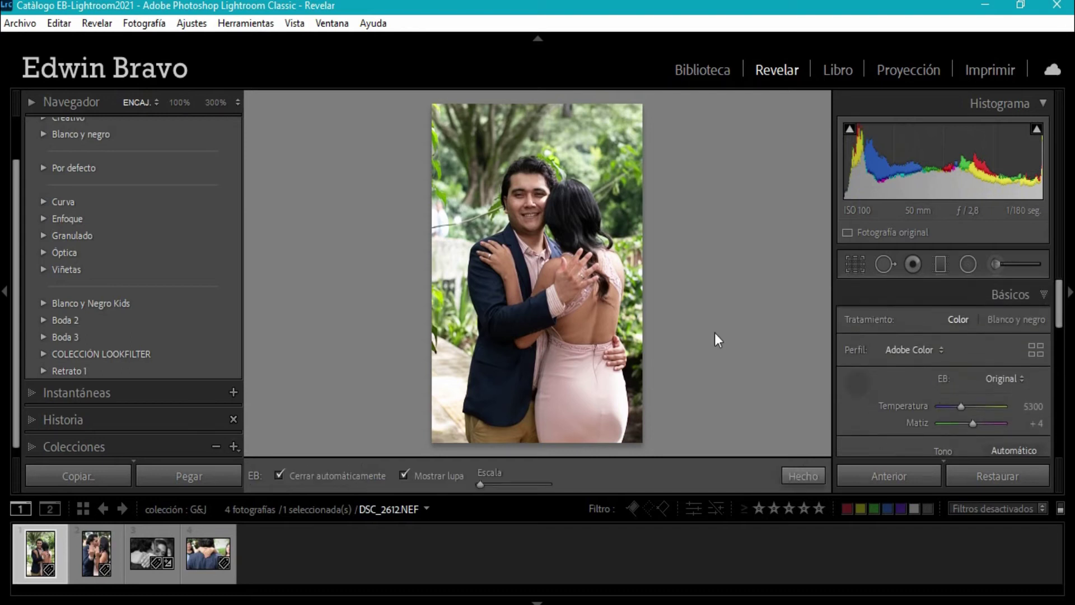
click(576, 189)
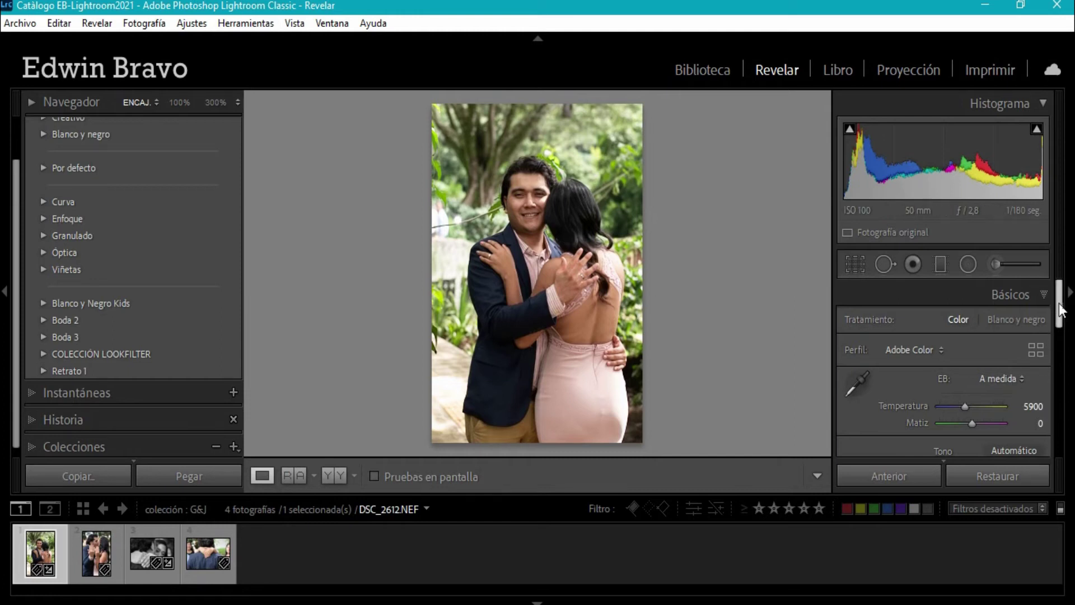
drag(1058, 310, 1061, 354)
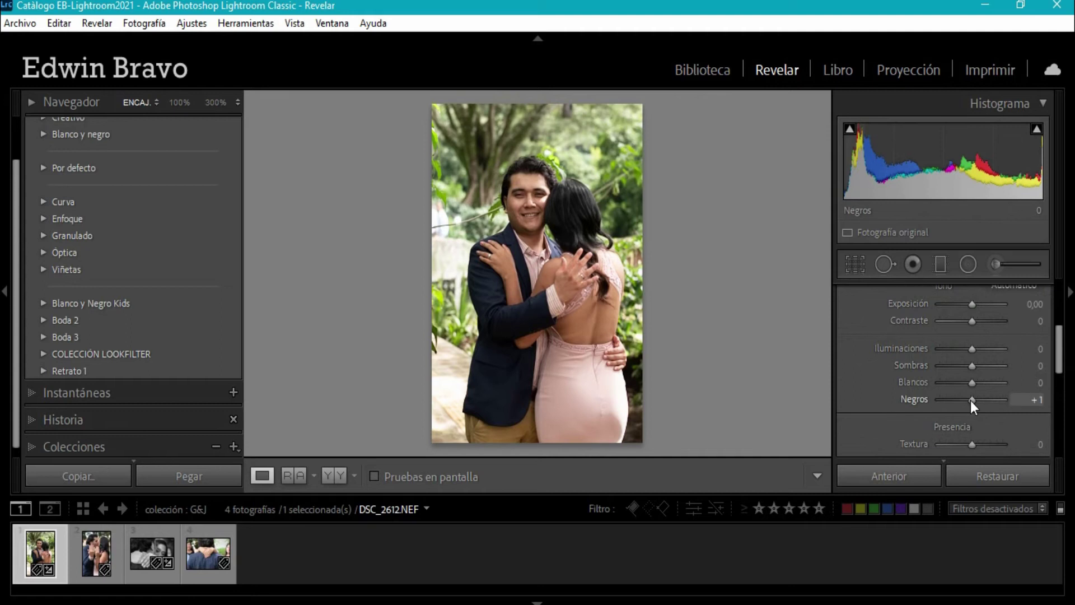
drag(971, 401, 969, 401)
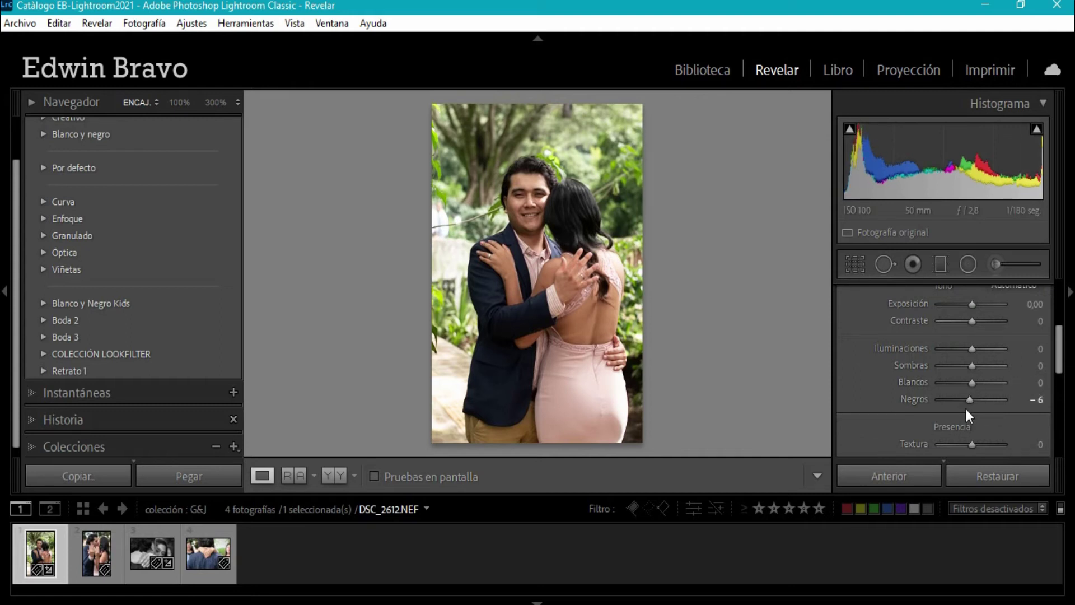
drag(972, 367, 962, 349)
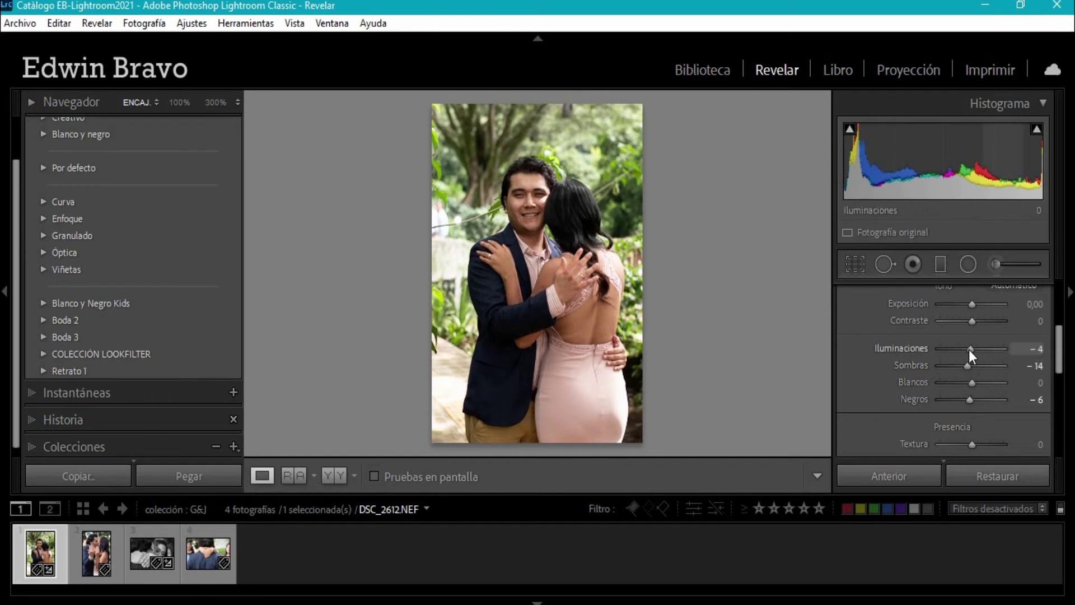
scroll(966, 352, down, 3)
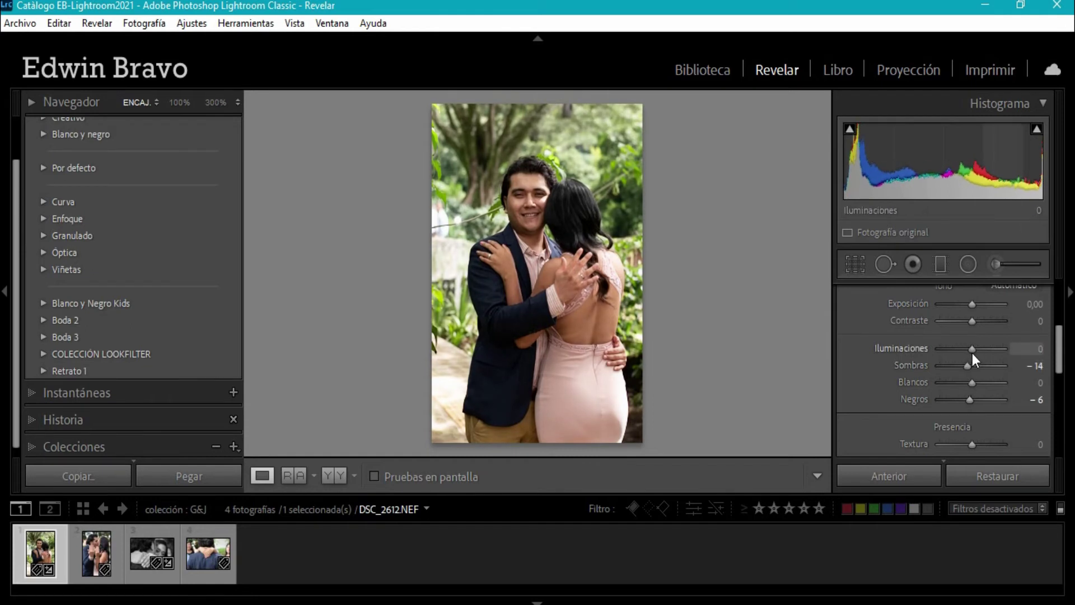
drag(967, 365, 958, 366)
scroll(1057, 337, up, 3)
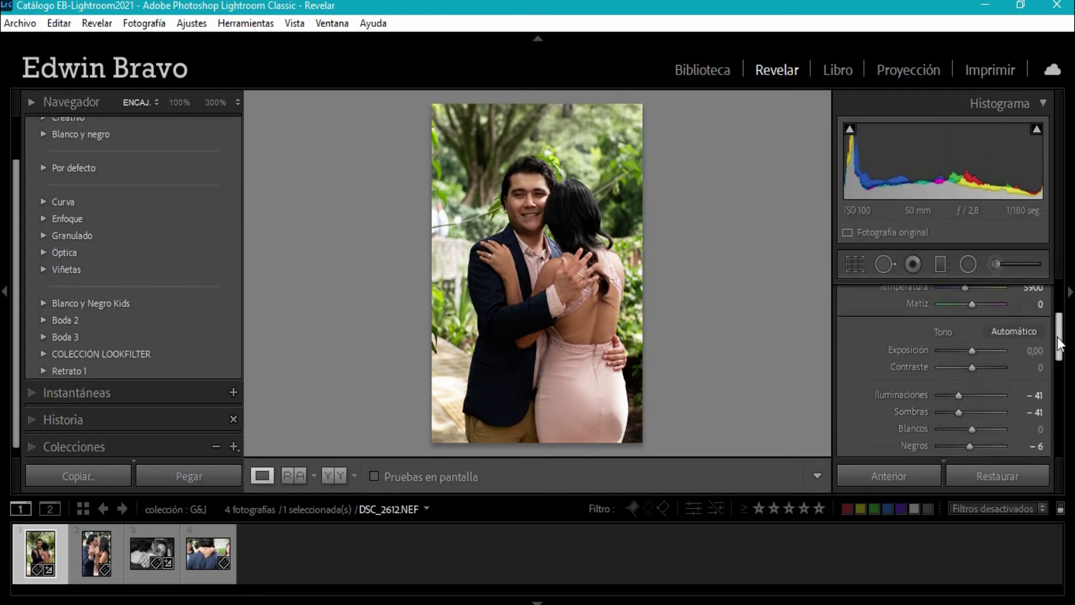
drag(973, 365, 976, 367)
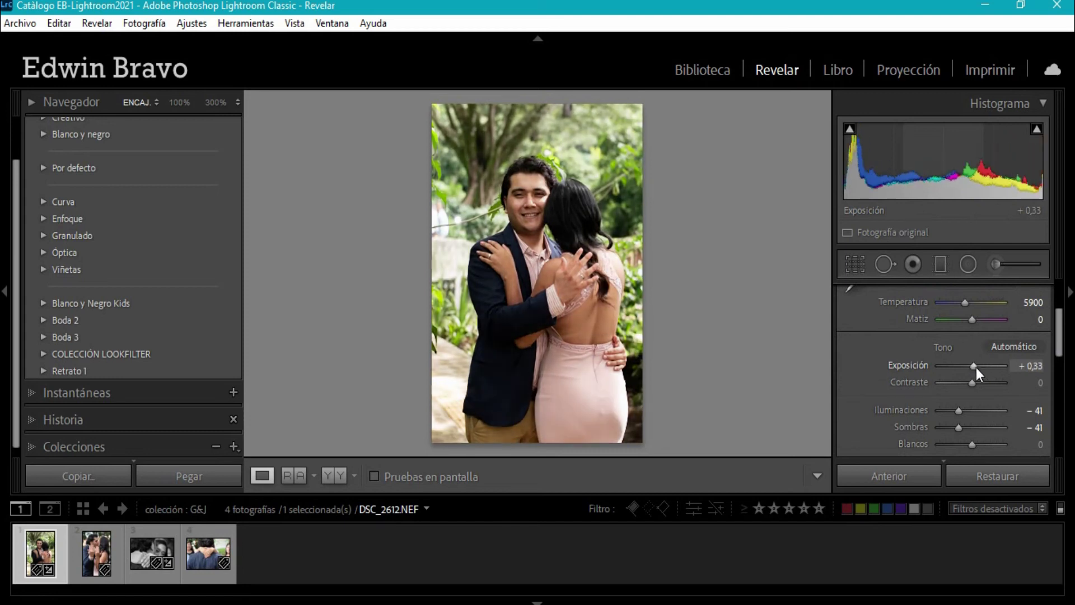
drag(1060, 331, 1060, 319)
click(964, 346)
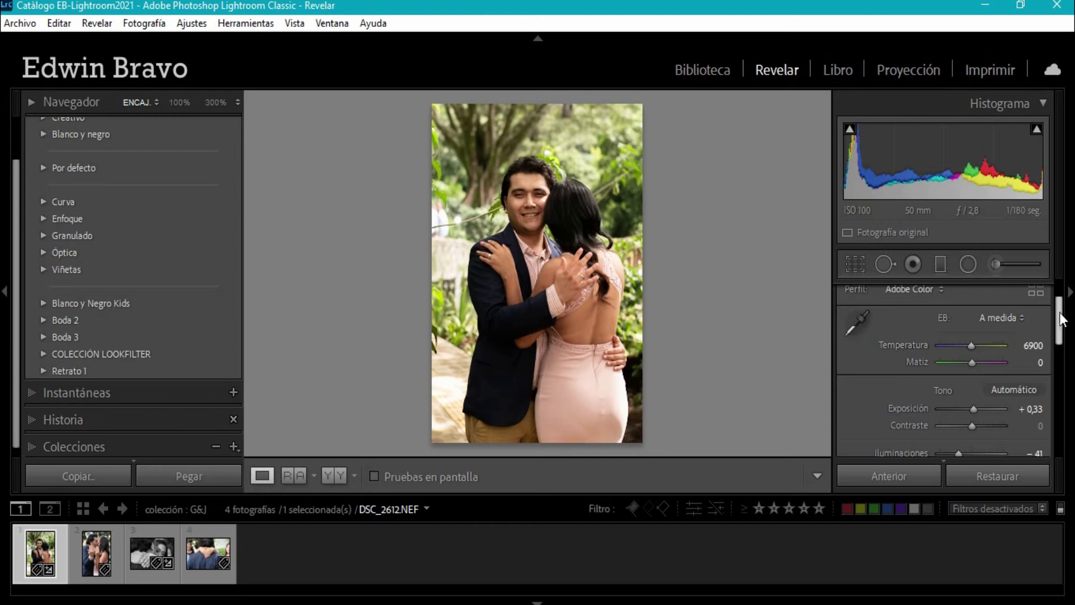
drag(1060, 307, 1050, 363)
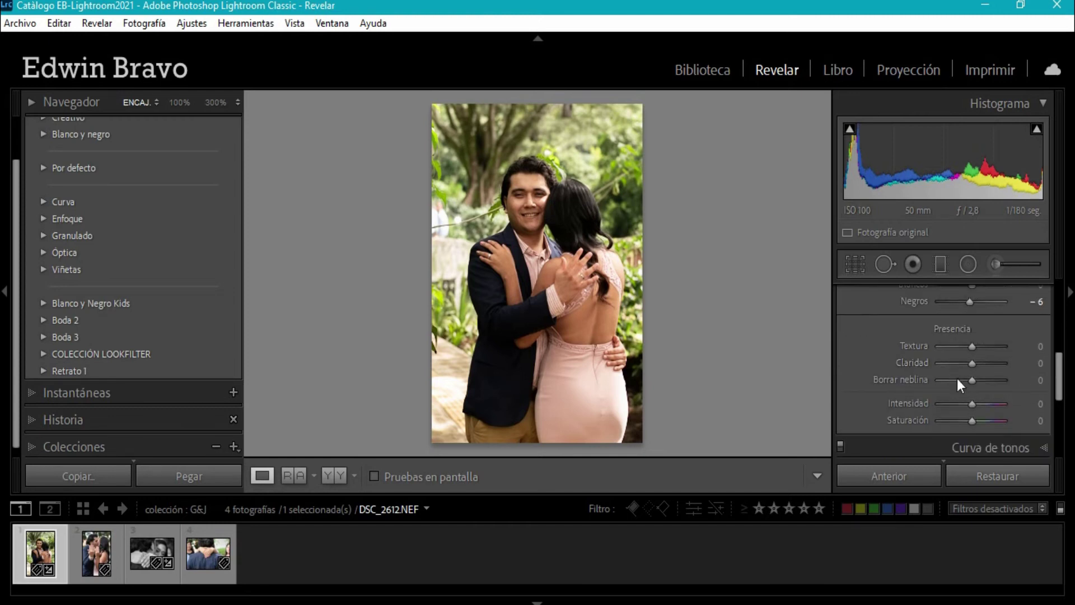
scroll(971, 364, up, 1)
scroll(971, 364, up, 1)
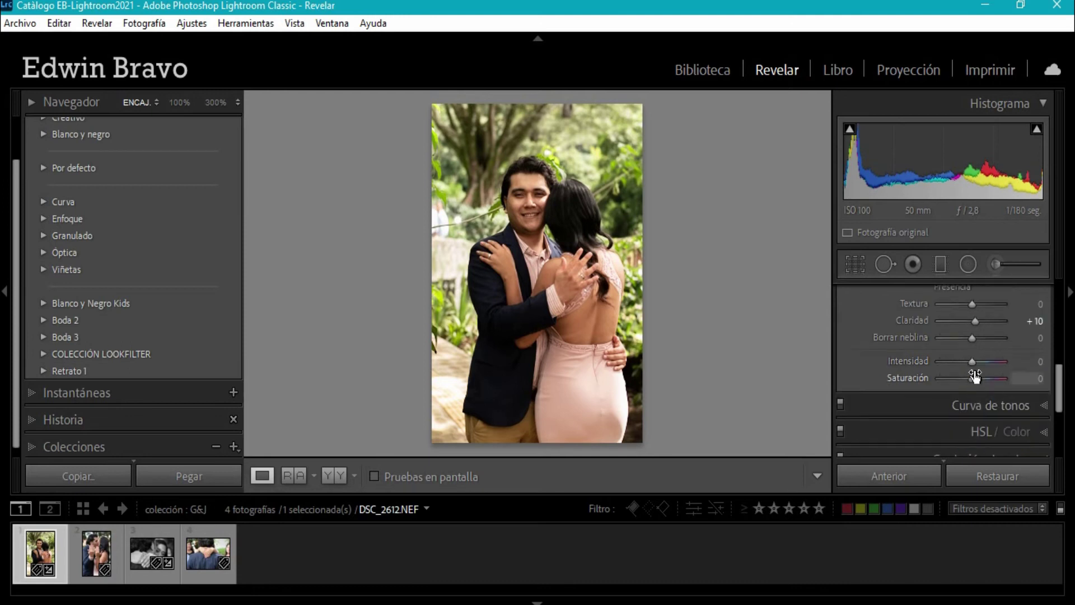
click(973, 362)
scroll(972, 361, up, 1)
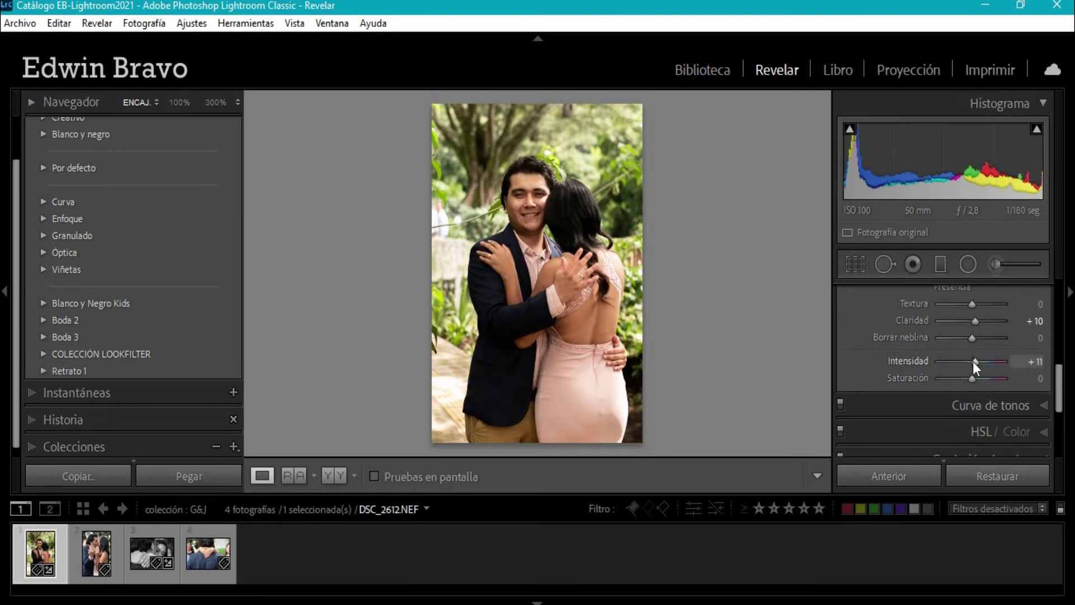
drag(1059, 380, 1059, 409)
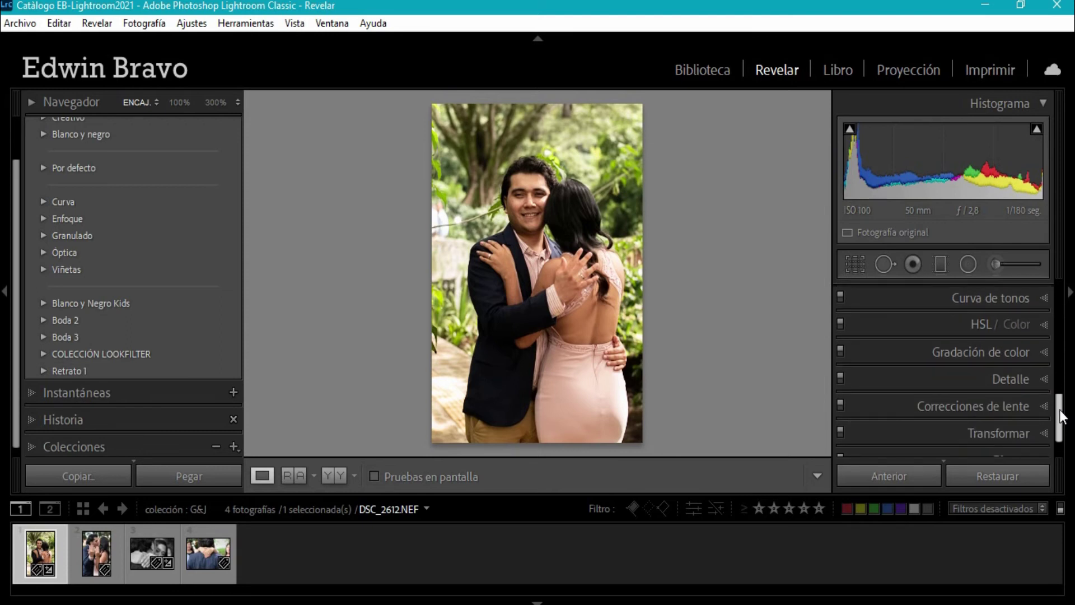
scroll(883, 337, up, 1)
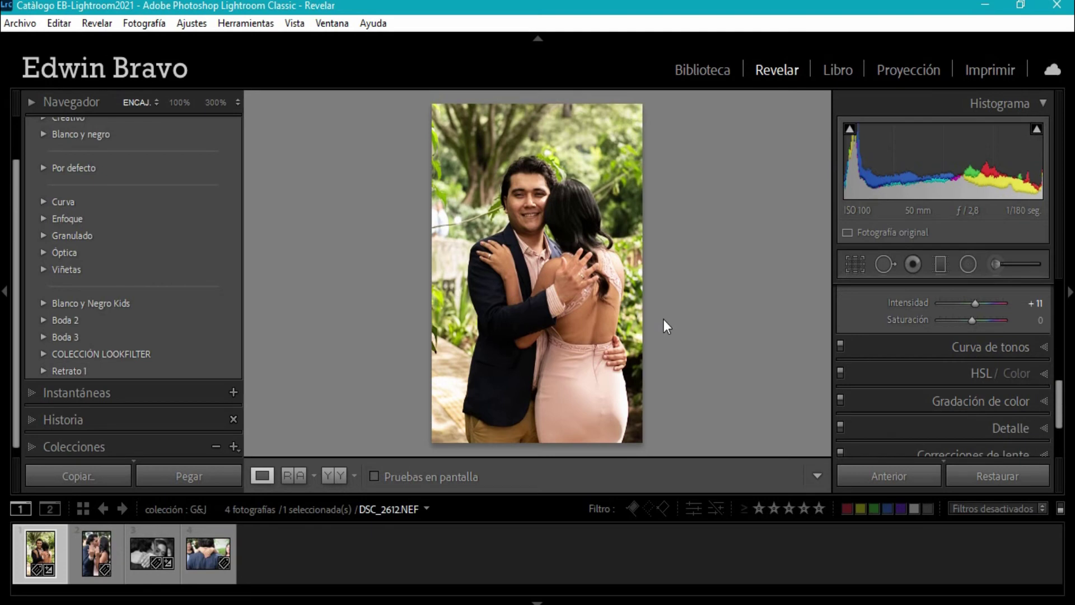
scroll(940, 358, up, 1)
scroll(963, 375, up, 4)
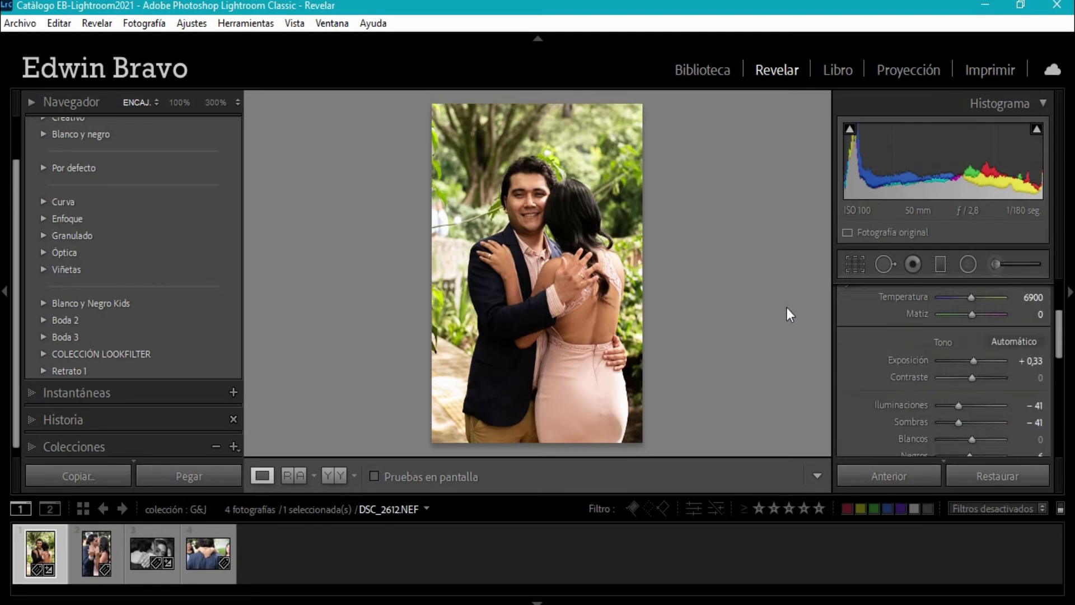
scroll(183, 271, up, 1)
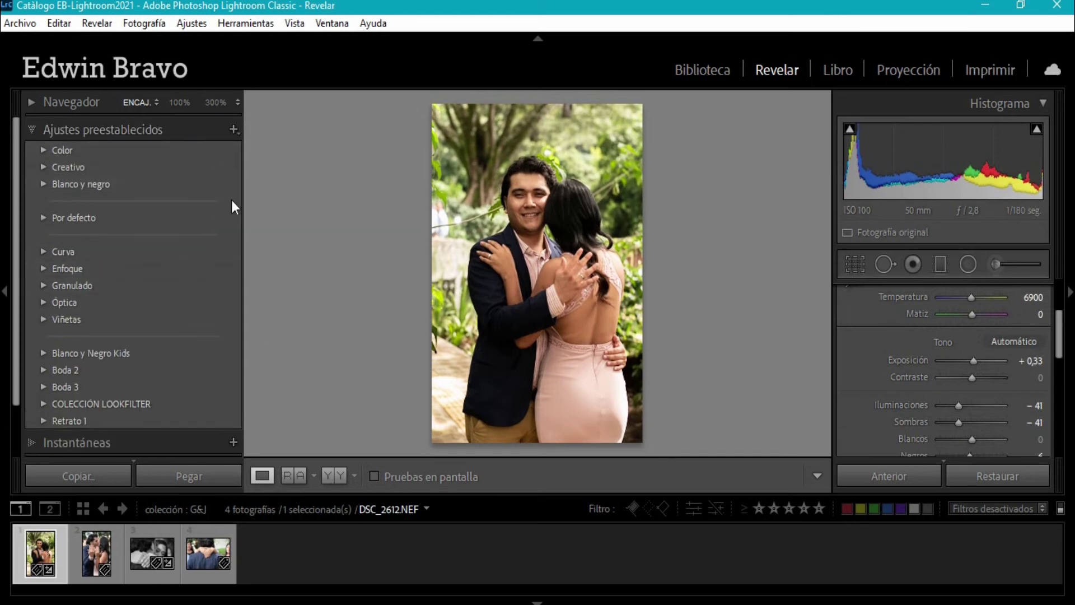
Step: Open the New Develop Preset dialog via Crear ajuste preestablecido
click(233, 130)
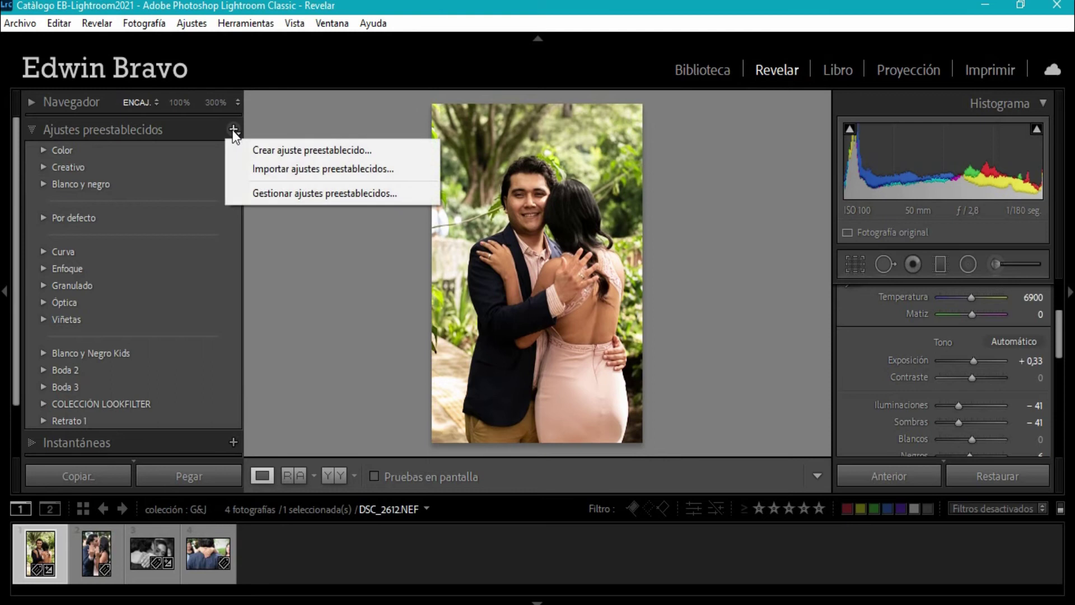
click(287, 149)
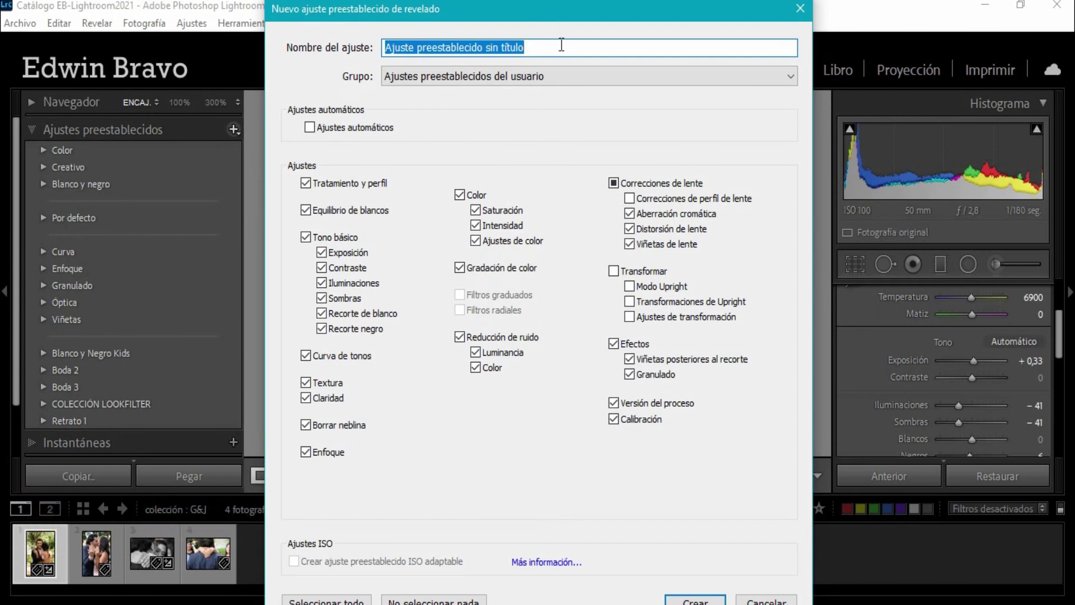
Step: Name the preset 'Preset colores', create group 'Presets Edwin' for it, and save
text(Preset colores)
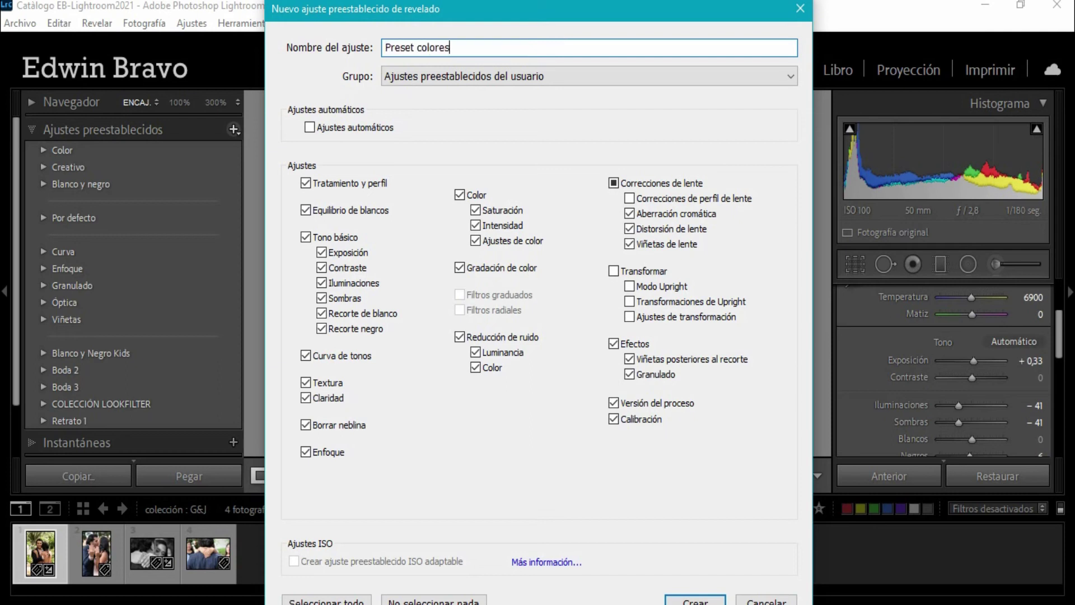
click(473, 77)
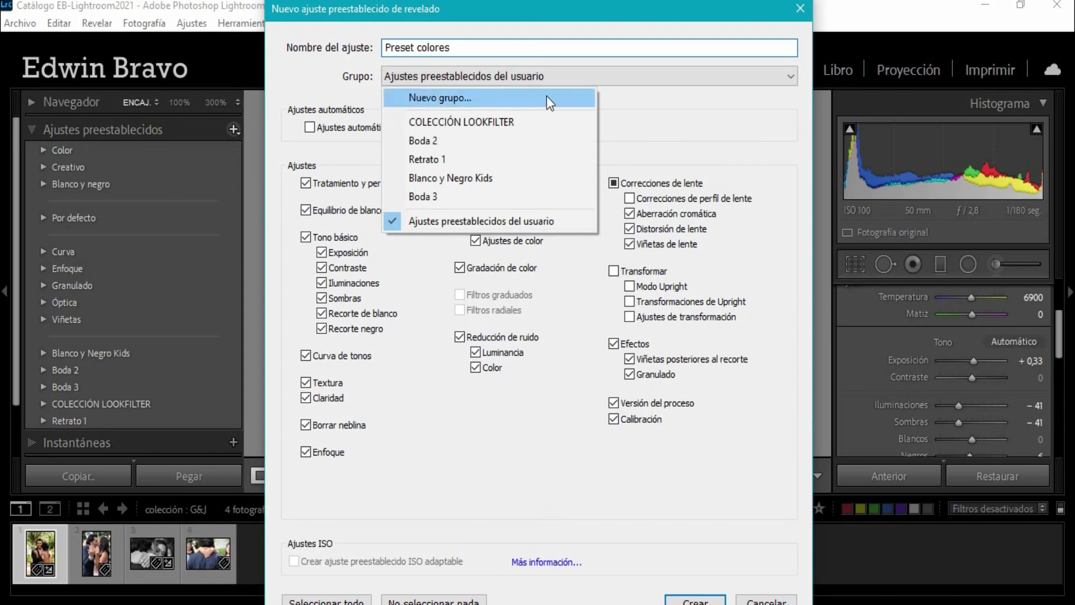
click(456, 97)
text(Presets Edwin)
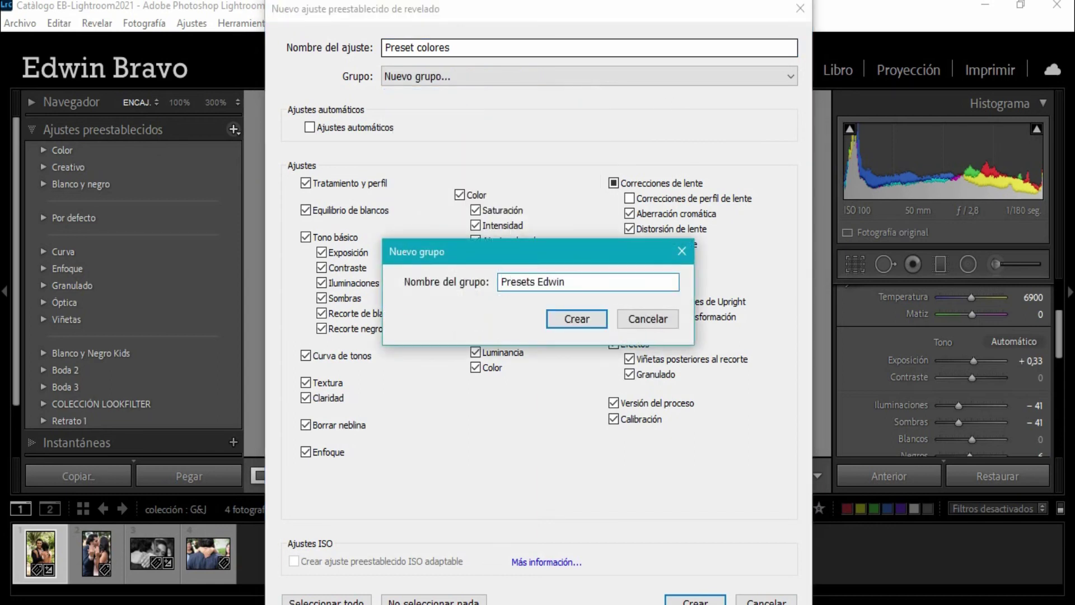
click(571, 320)
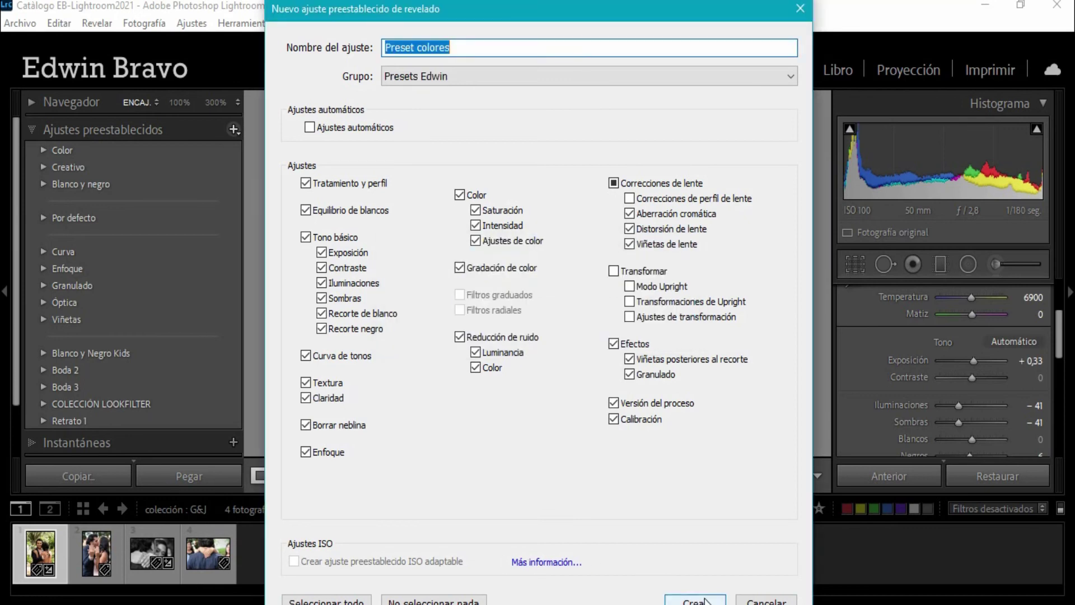
click(705, 602)
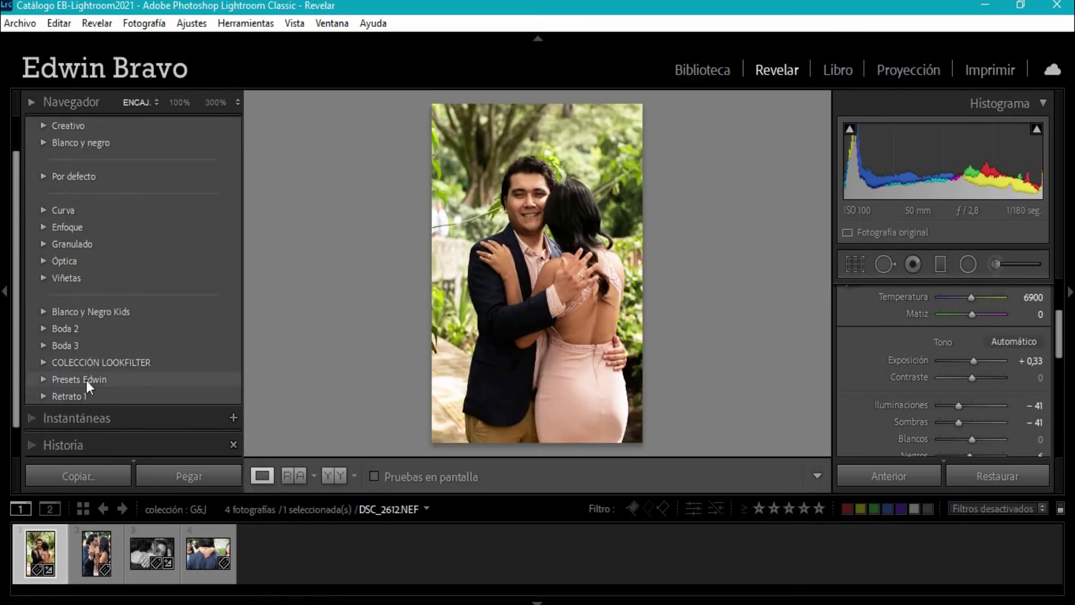
Step: Reset the photo, apply Preset colores, and check Temperatura 6900 and Exposición +0,33
click(43, 381)
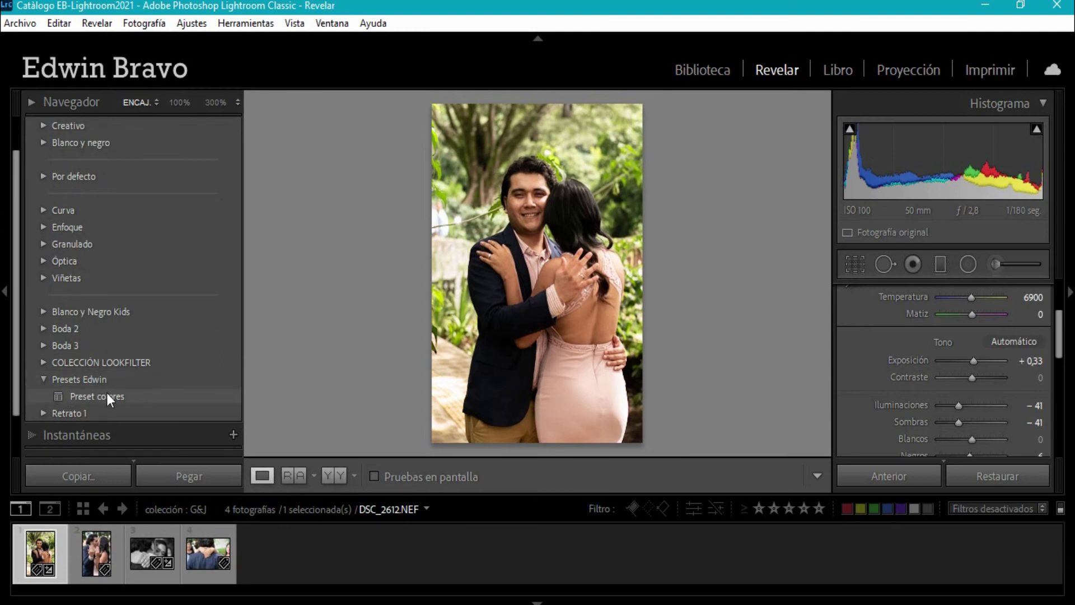
click(1001, 477)
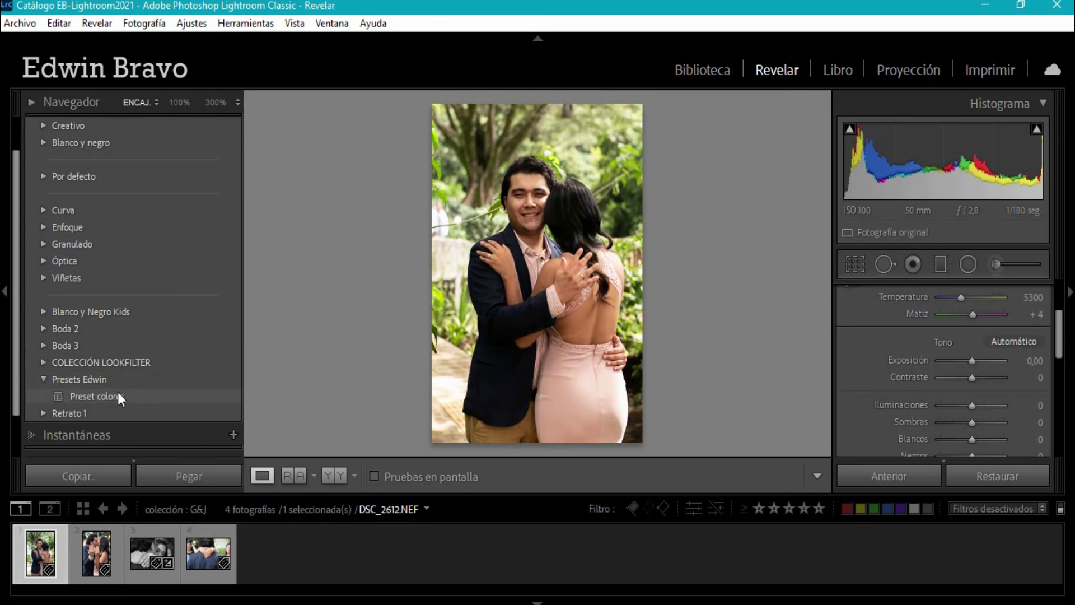
click(134, 396)
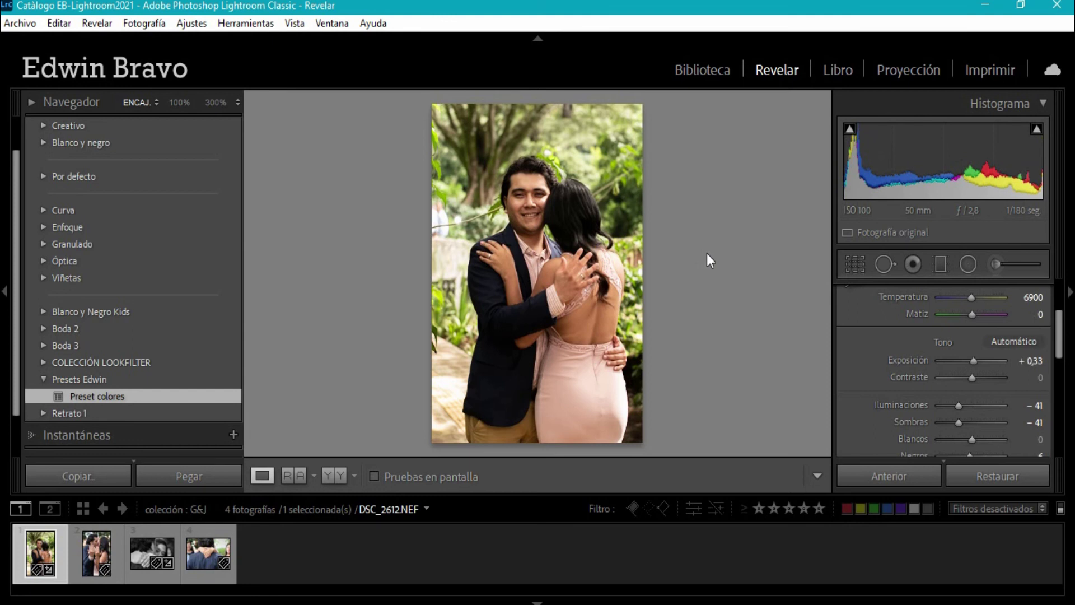
scroll(1023, 388, up, 2)
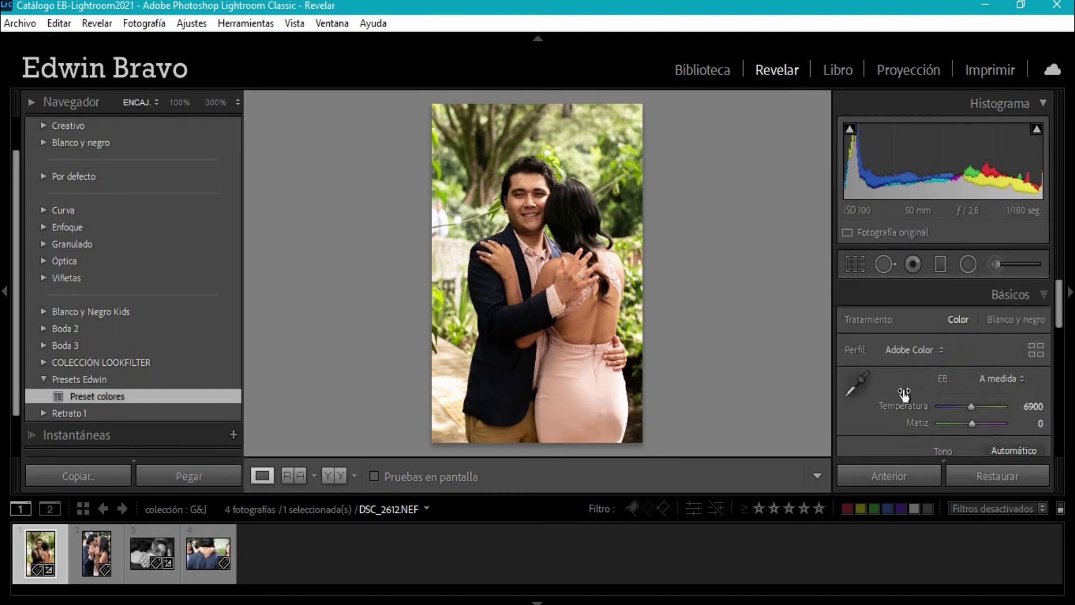
scroll(1049, 338, down, 5)
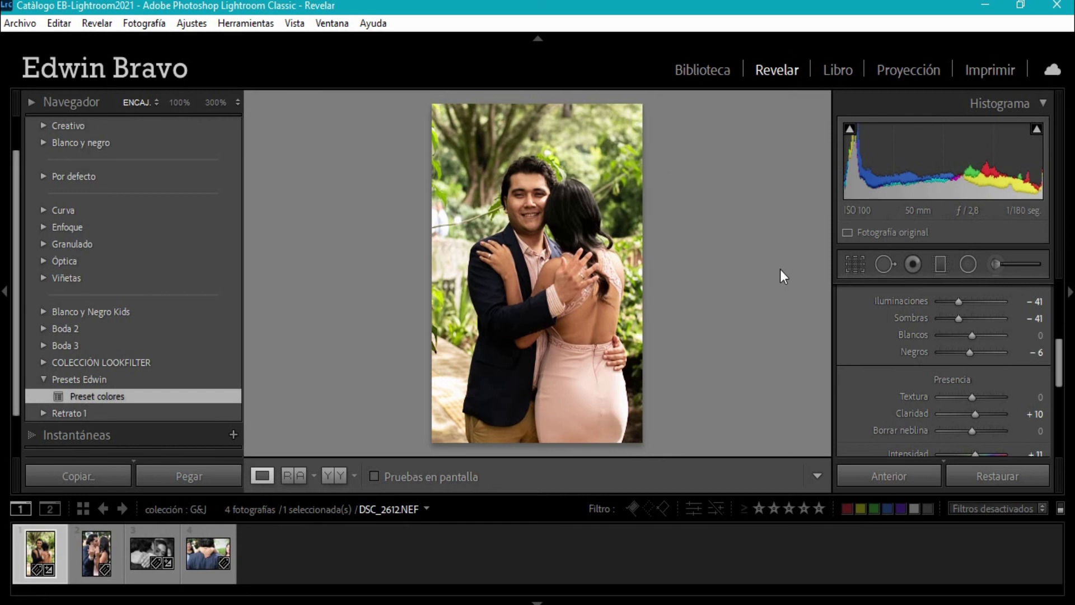
key(ctrl+1)
scroll(982, 402, down, 1)
scroll(983, 386, up, 3)
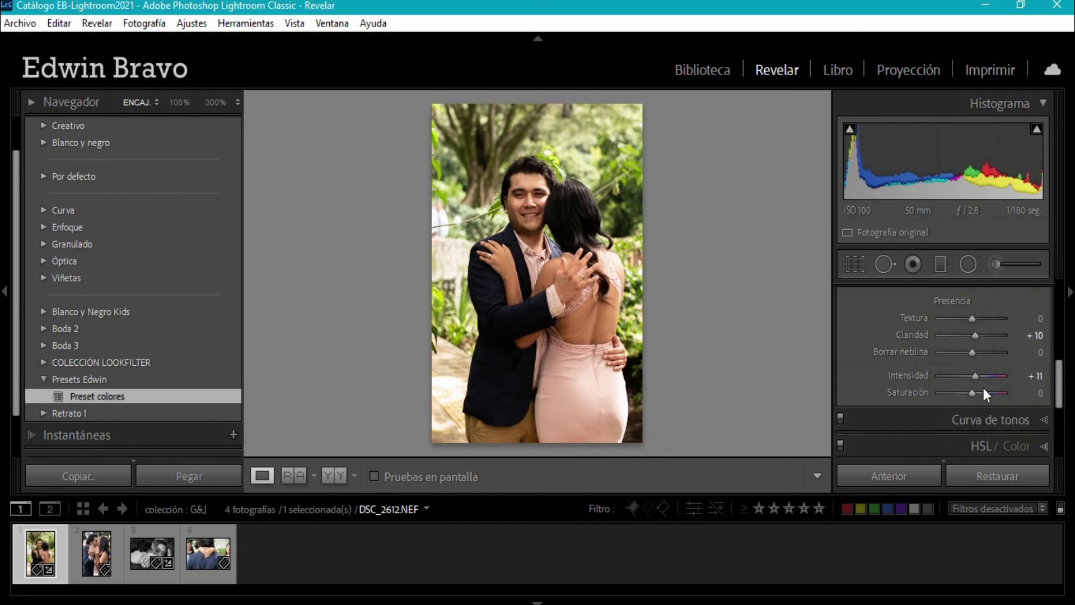
scroll(986, 384, up, 2)
scroll(987, 373, up, 2)
scroll(988, 364, up, 3)
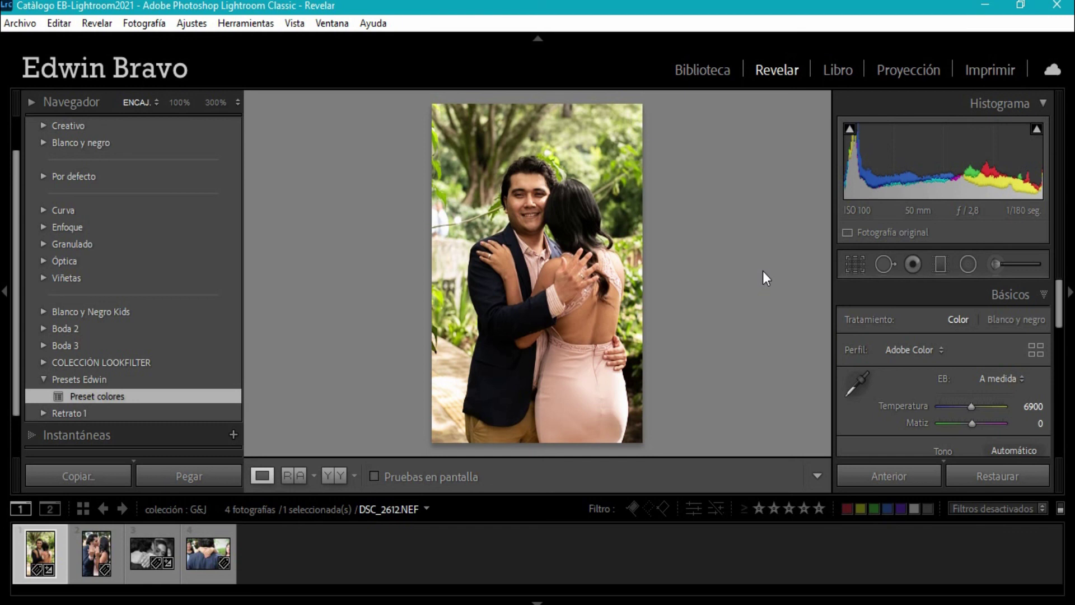
Step: Export the Presets Edwin group as Presets Edwin.zip into the Presets LR10 folder
scroll(955, 324, down, 1)
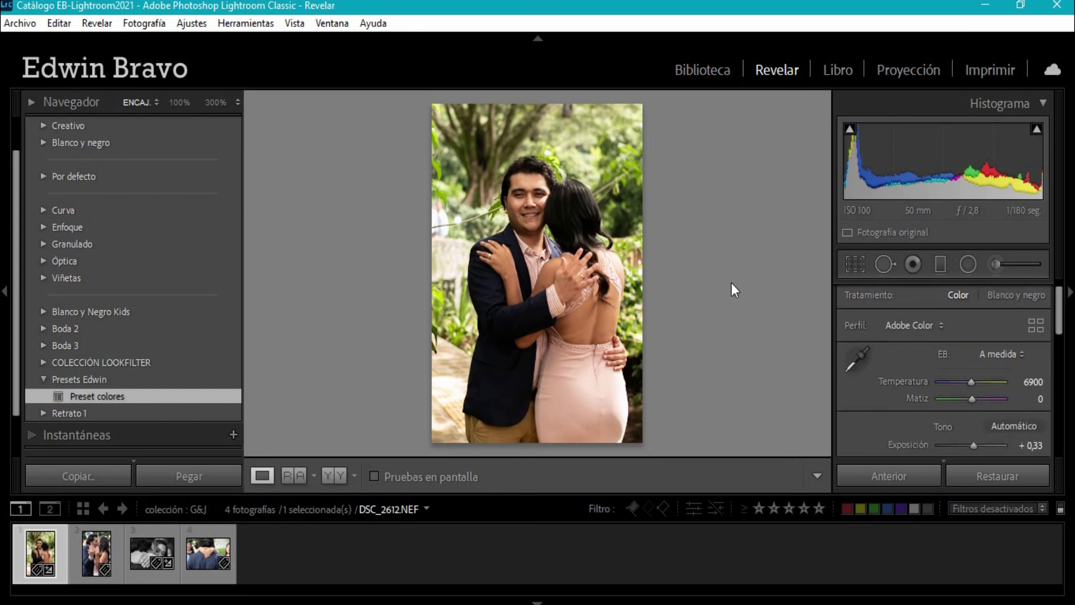
click(44, 380)
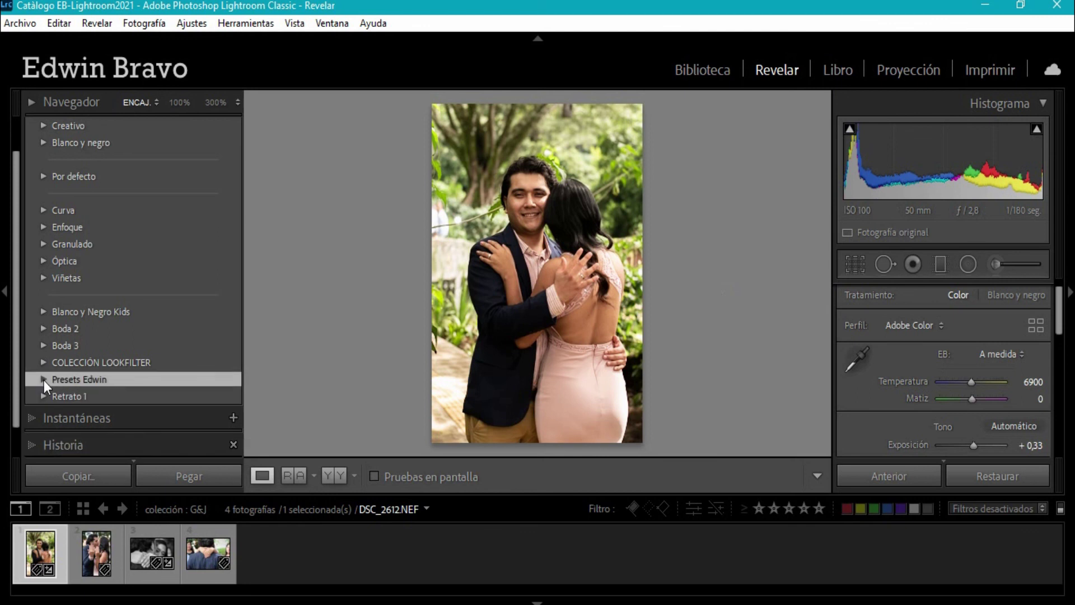
right_click(79, 379)
click(43, 381)
right_click(66, 382)
click(152, 455)
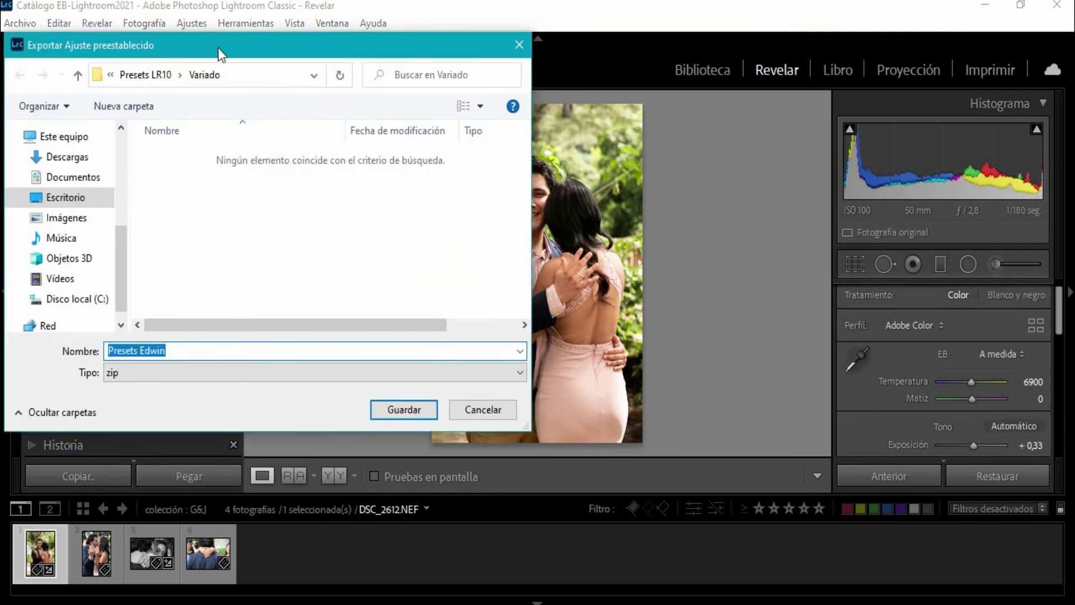
drag(218, 48, 413, 62)
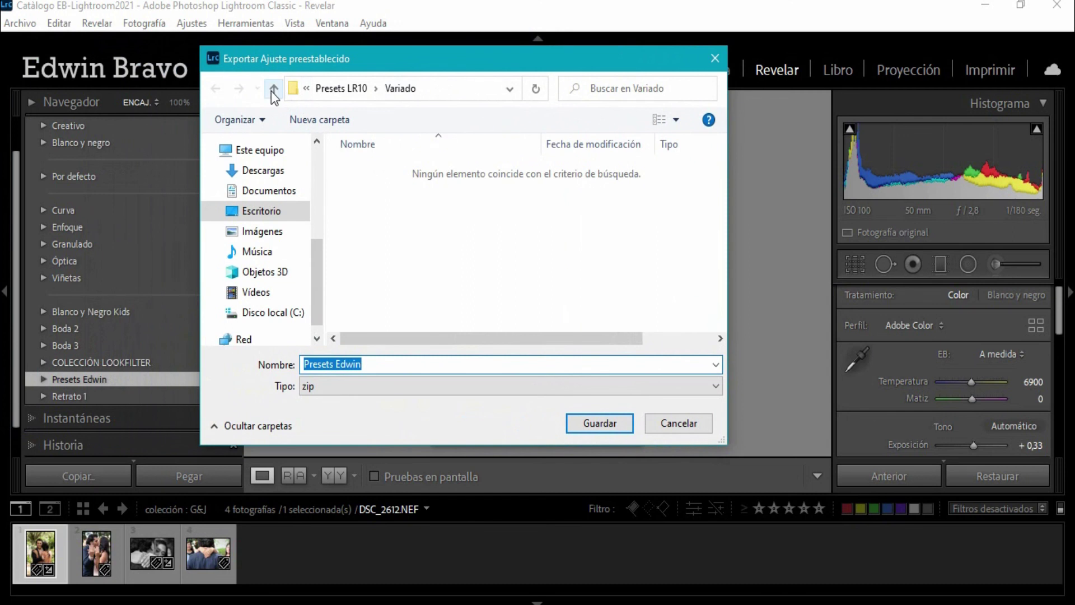
click(272, 89)
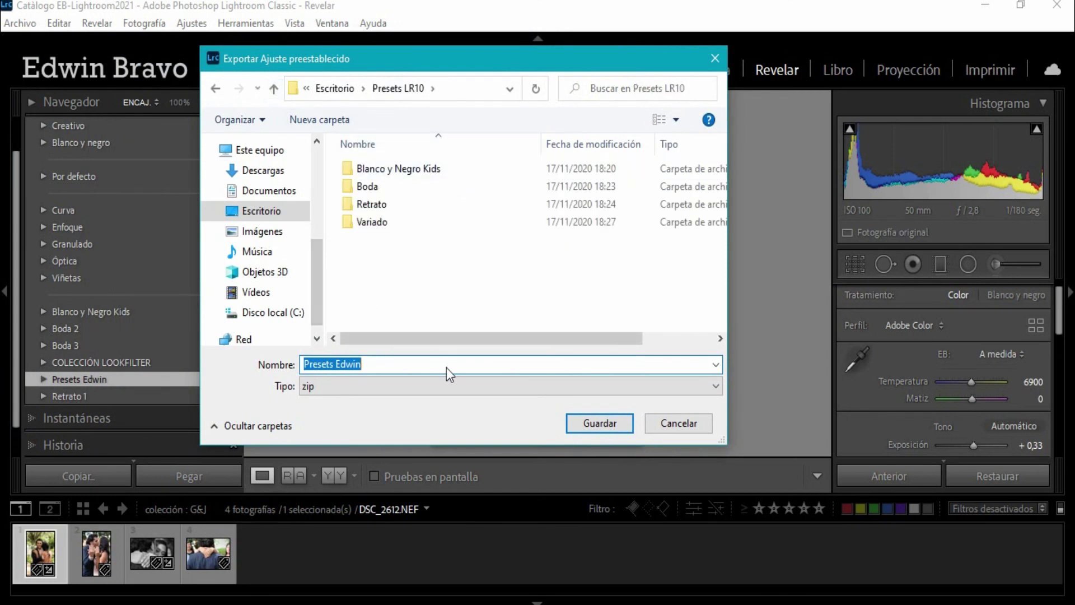
click(597, 422)
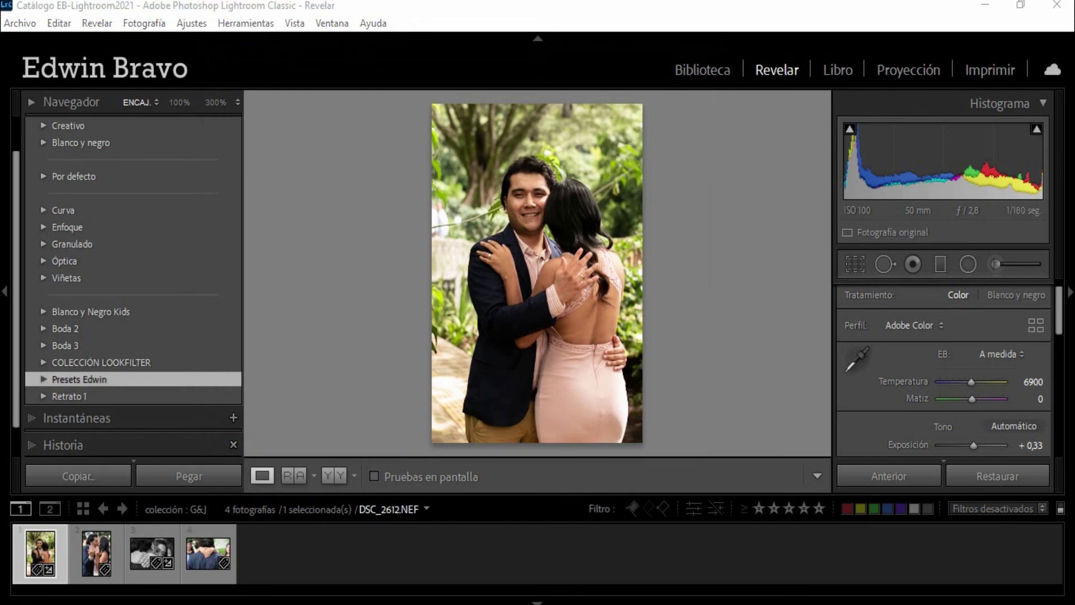
click(105, 573)
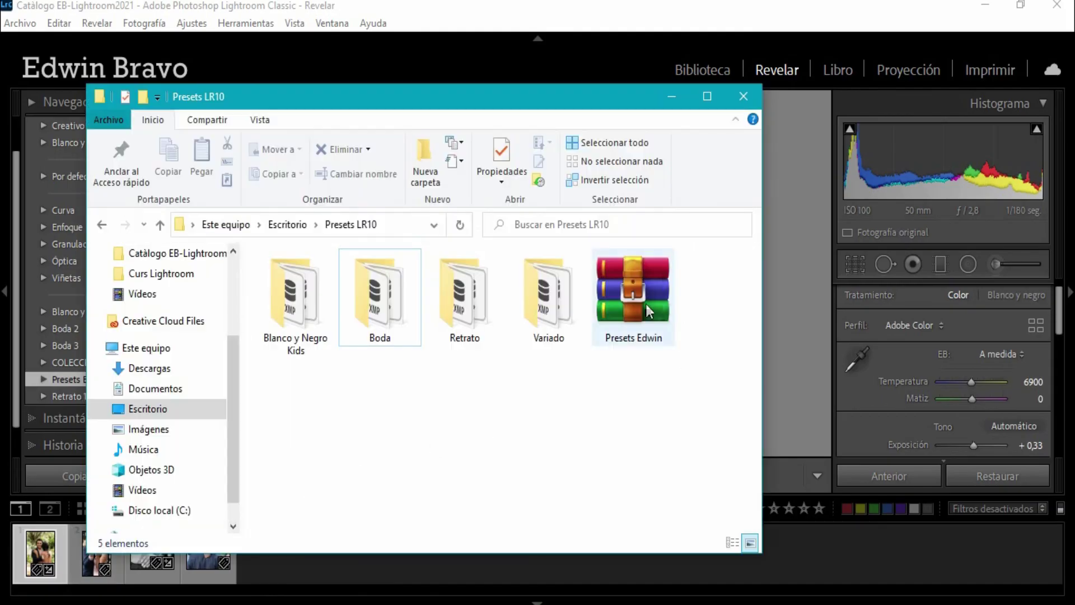
mouse_move(632, 290)
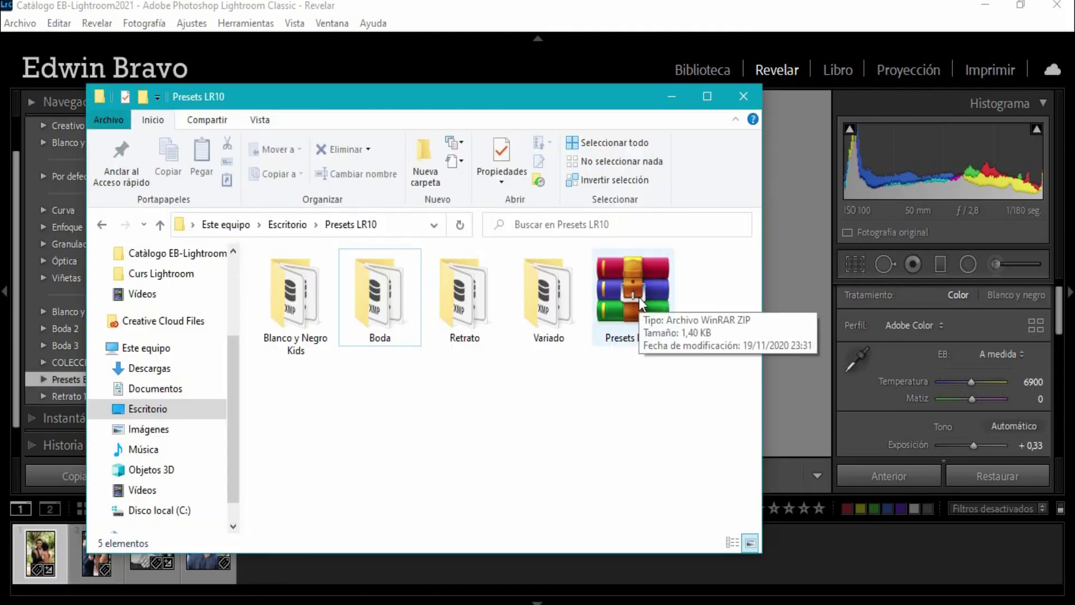
key(alt+Tab)
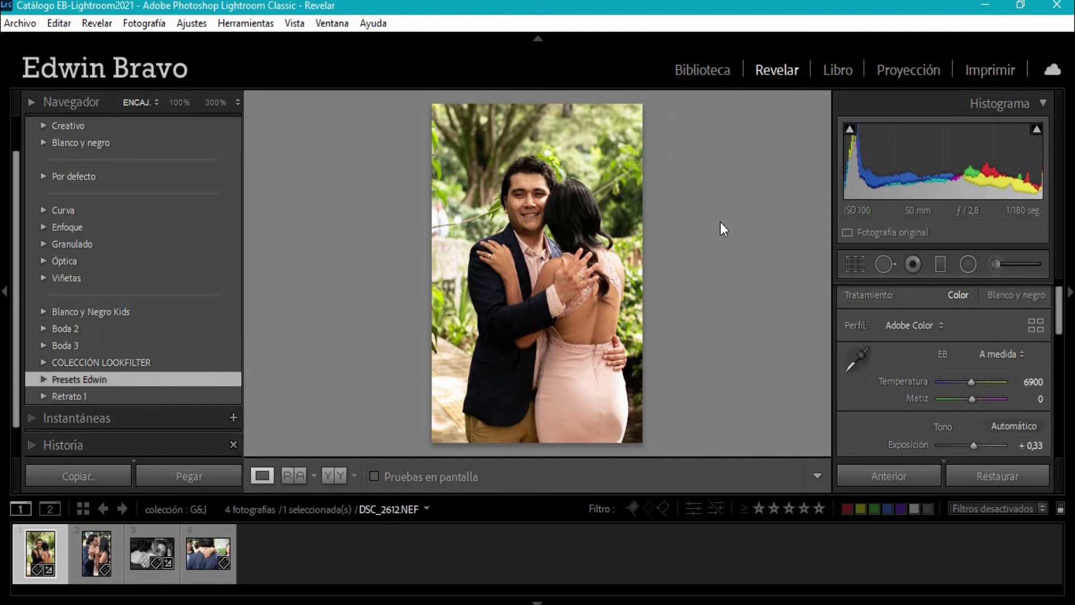
Step: Collapse the Ajustes preestablecidos panel, leaving Instantáneas, Historia and Colecciones headers visible
scroll(157, 207, down, 1)
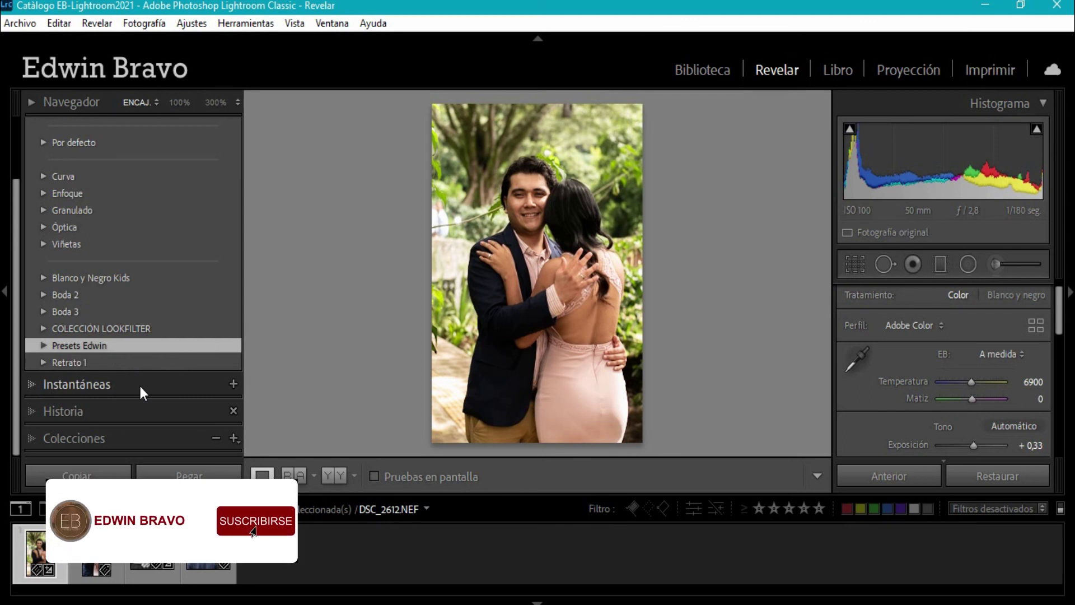
scroll(185, 270, up, 2)
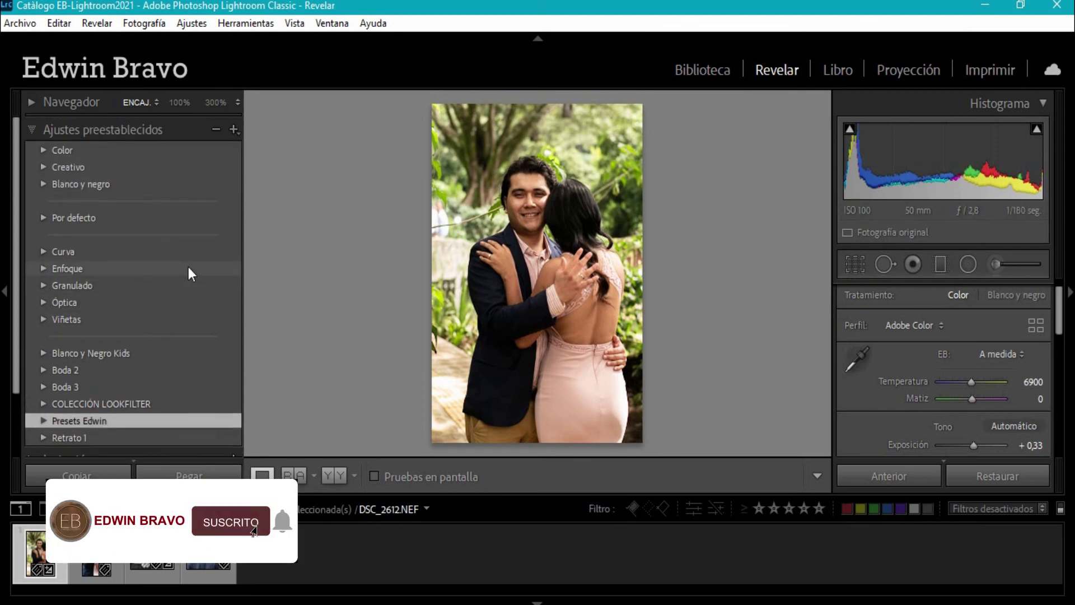
click(30, 129)
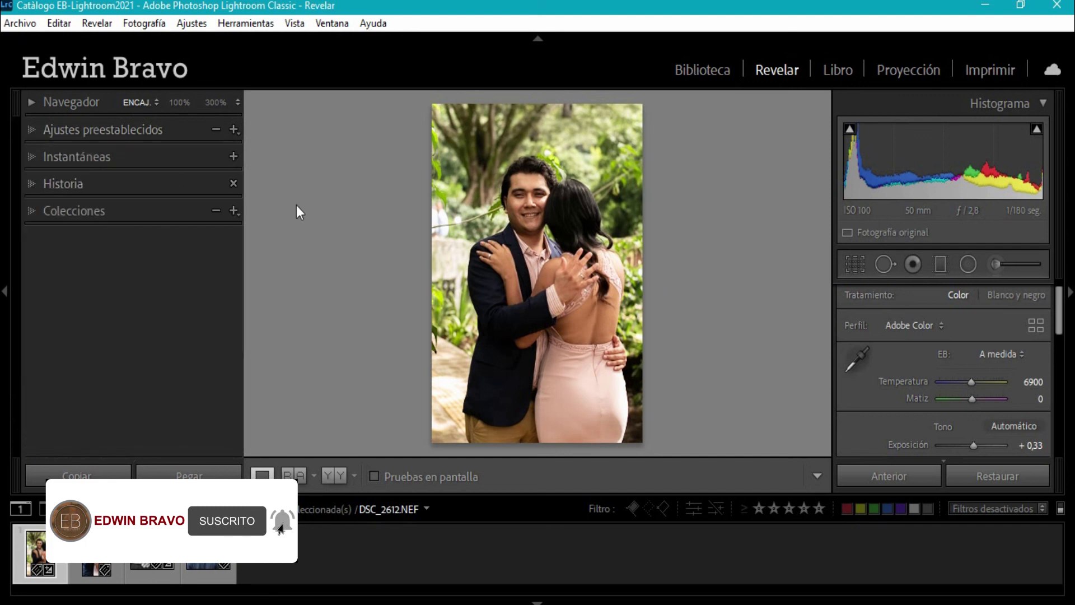